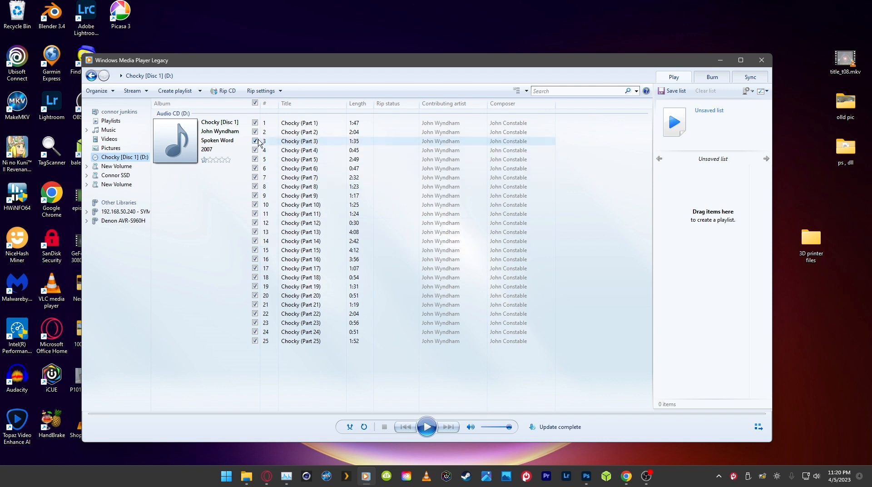
Step: Set the rip audio quality to 320 Kbps (Best Quality) and rip the Chocky [Disc 1] CD
{"action": "left_click", "coordinate": [261, 91]}
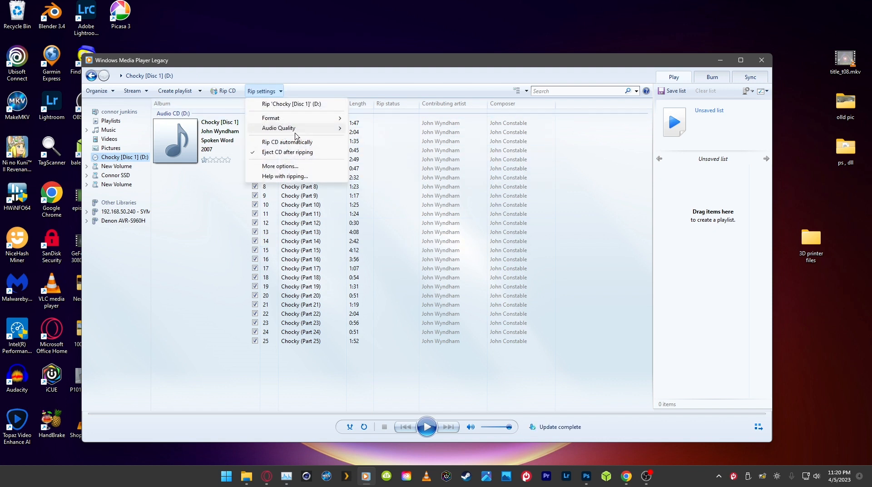
{"action": "mouse_move", "coordinate": [303, 131]}
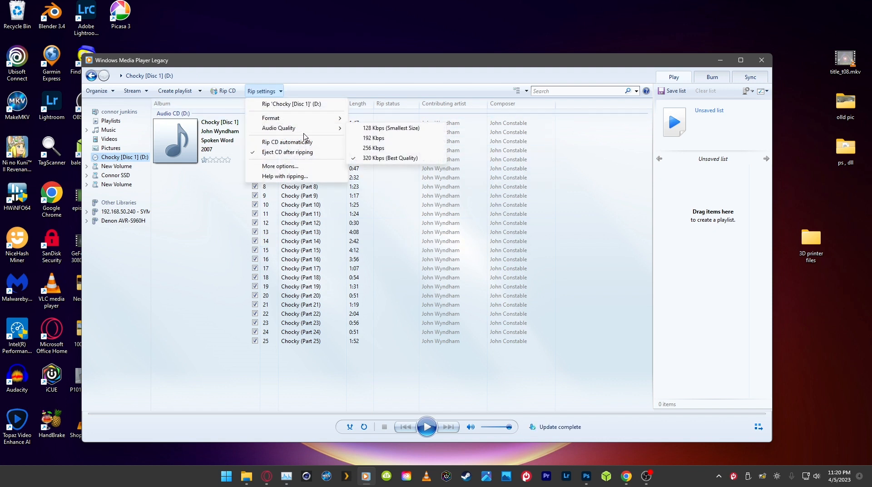
{"action": "left_click", "coordinate": [393, 158]}
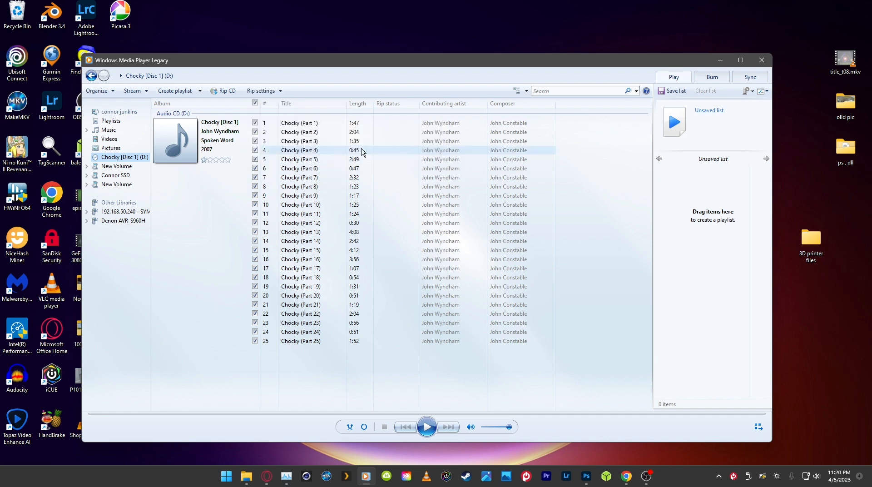
{"action": "left_click", "coordinate": [230, 91]}
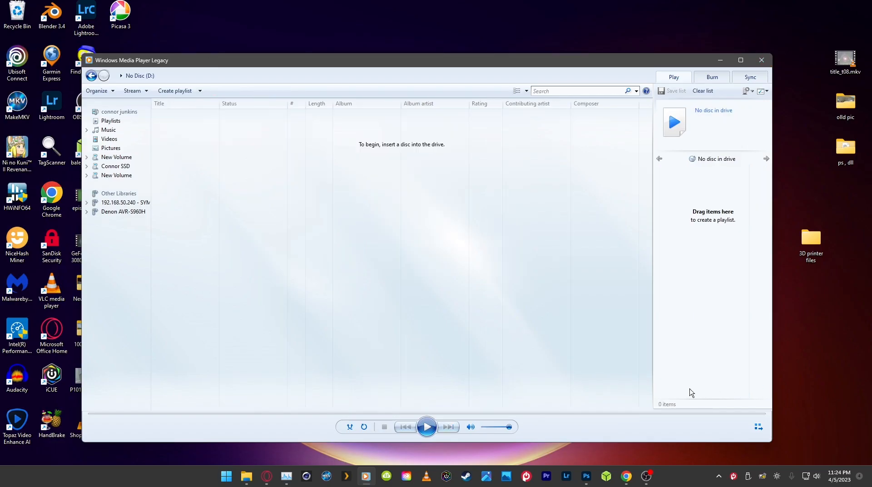
Step: Close the player, switch to File Explorer and open the ripped Chocky [Disc 1] folder within the Music folder
{"action": "left_click", "coordinate": [761, 59]}
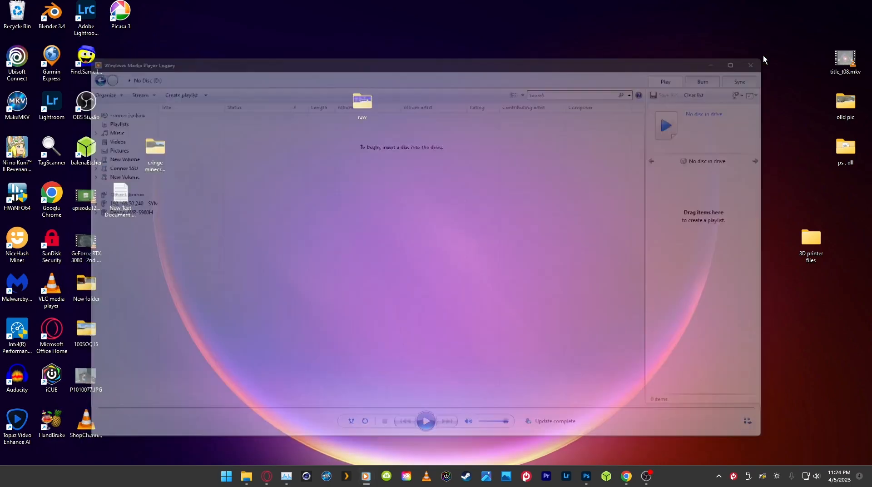
{"action": "mouse_move", "coordinate": [246, 475]}
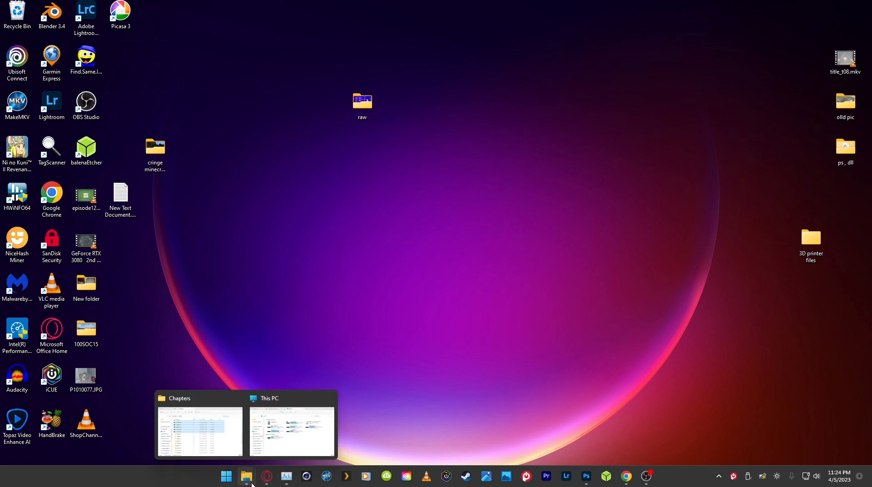
{"action": "left_click", "coordinate": [293, 423]}
{"action": "left_click_drag", "start_coordinate": [538, 358], "coordinate": [550, 71]}
{"action": "left_click", "coordinate": [218, 278]}
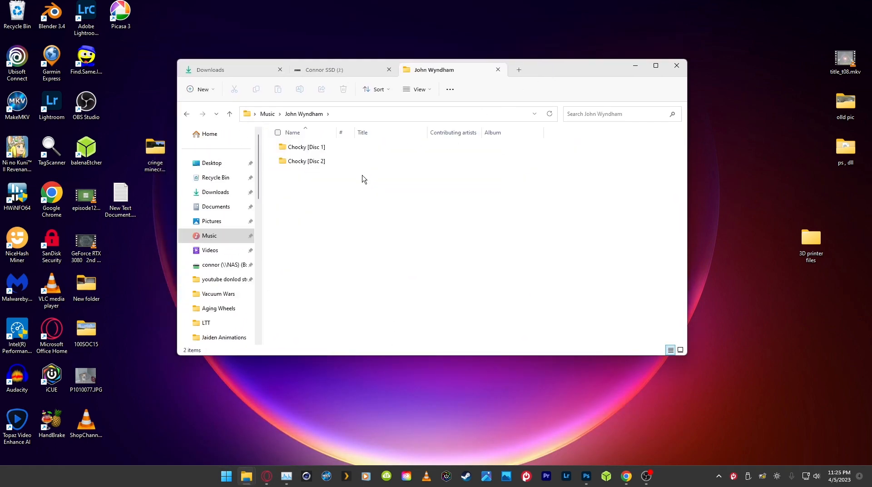
{"action": "left_click", "coordinate": [379, 151]}
{"action": "double_click", "coordinate": [378, 150]}
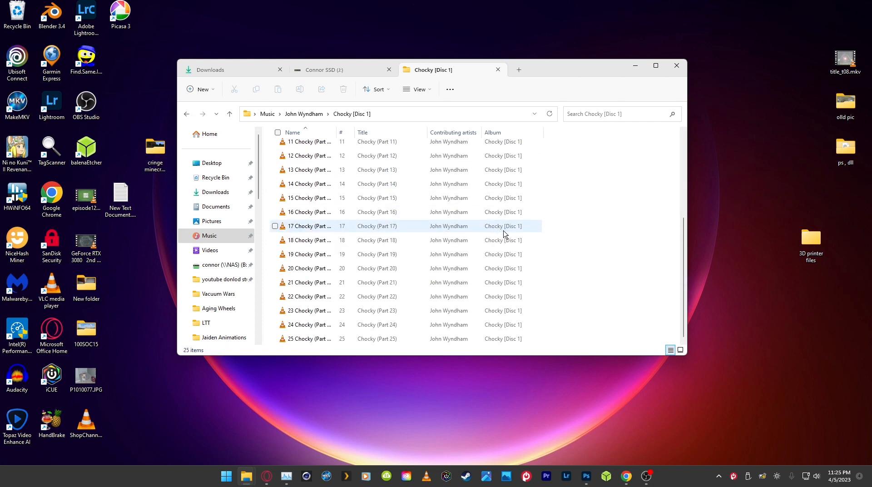
{"action": "key", "text": "alt+Left"}
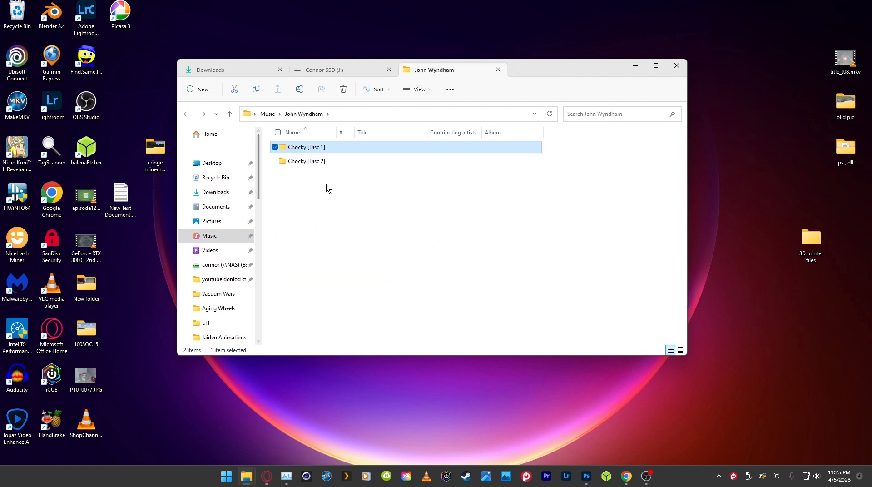
{"action": "double_click", "coordinate": [341, 151]}
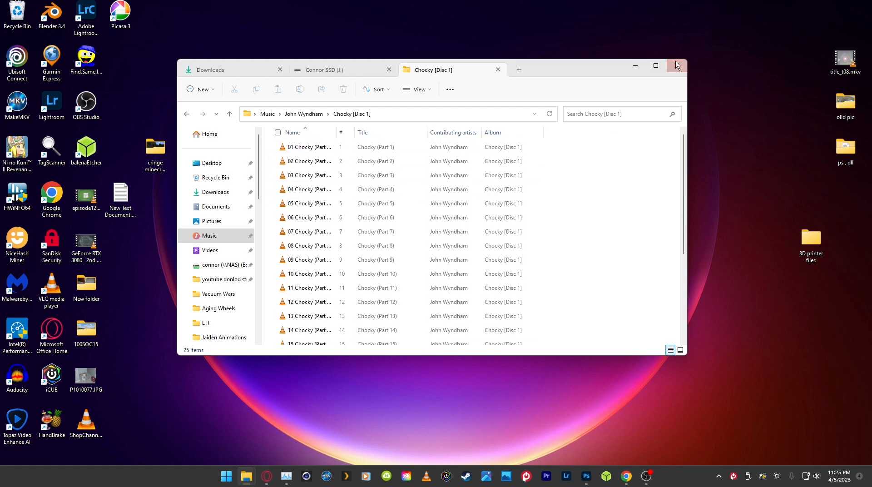
{"action": "left_click", "coordinate": [655, 65]}
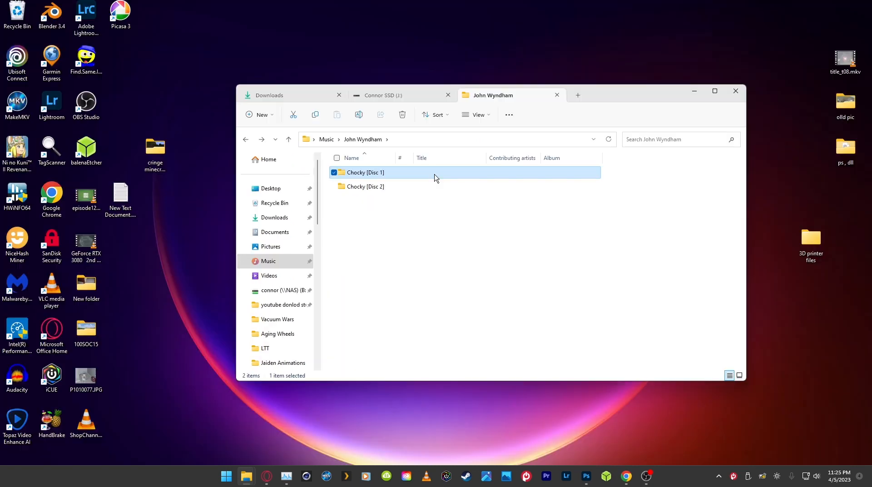
Step: Load the Chocky [Disc 1] folder into TagScanner and decline the update
{"action": "left_click_drag", "start_coordinate": [434, 174], "coordinate": [51, 152]}
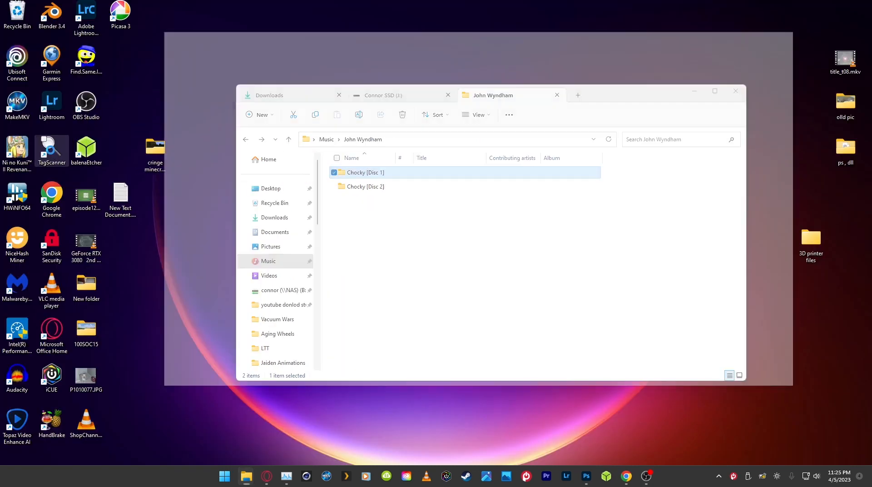
{"action": "left_click_drag", "start_coordinate": [408, 292], "coordinate": [290, 80]}
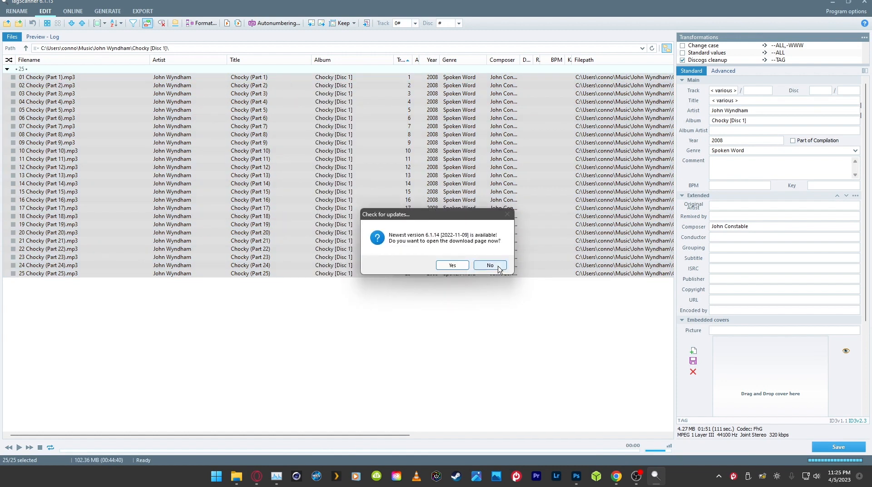
{"action": "left_click", "coordinate": [498, 267]}
Step: Select all Disc 1 tracks, remove "[Disc 1]" from their album tag so it reads Chocky, and save the tags
{"action": "left_click", "coordinate": [474, 320]}
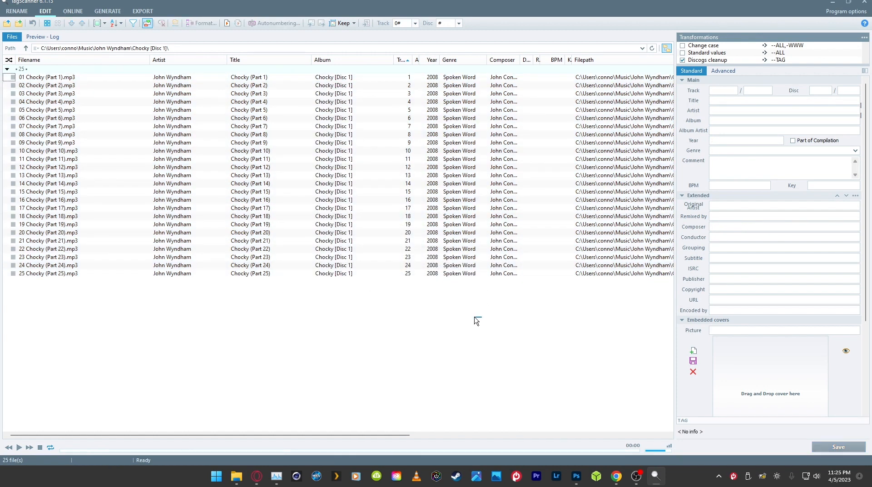
{"action": "left_click_drag", "start_coordinate": [475, 321], "coordinate": [282, 78]}
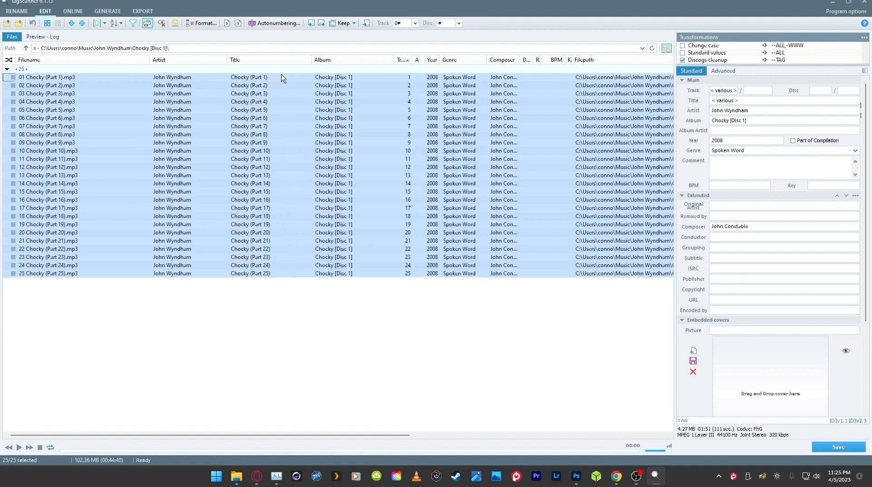
{"action": "left_click_drag", "start_coordinate": [346, 82], "coordinate": [381, 214]}
{"action": "left_click_drag", "start_coordinate": [388, 301], "coordinate": [320, 72]}
{"action": "left_click", "coordinate": [709, 122]}
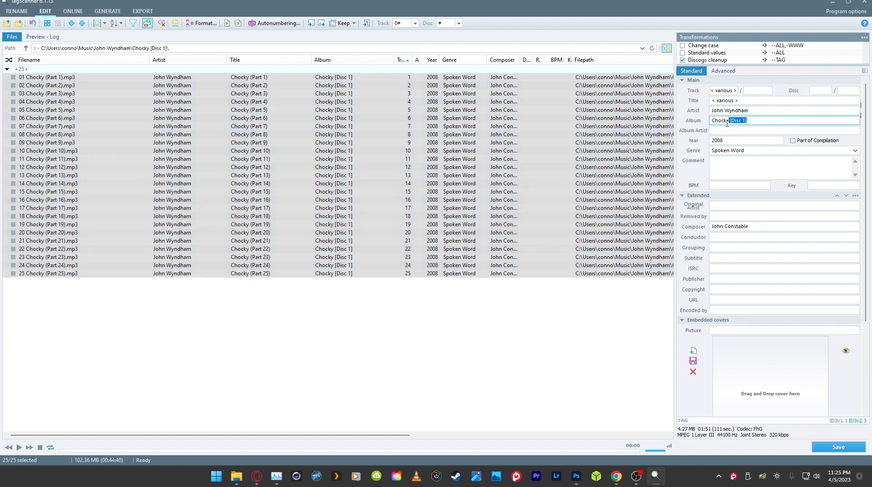
{"action": "left_click", "coordinate": [756, 120]}
{"action": "left_click_drag", "start_coordinate": [742, 119], "coordinate": [733, 118]}
{"action": "key", "text": "BackSpace"}
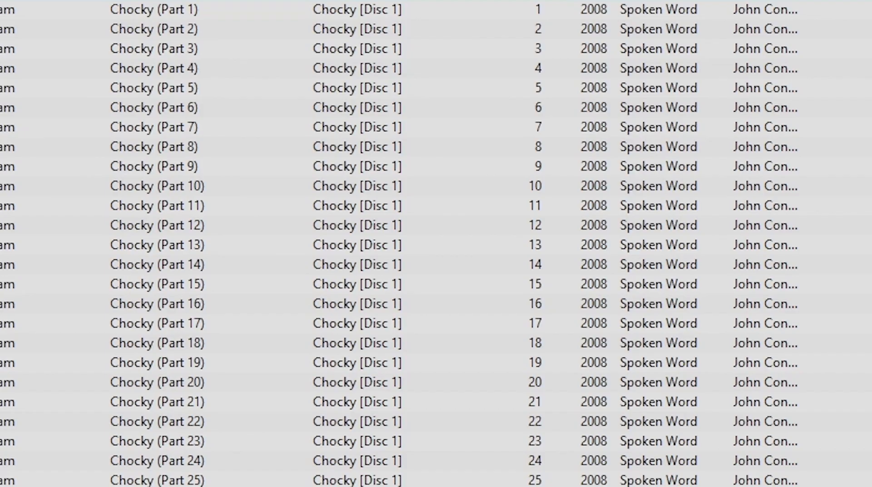
{"action": "left_click", "coordinate": [838, 447]}
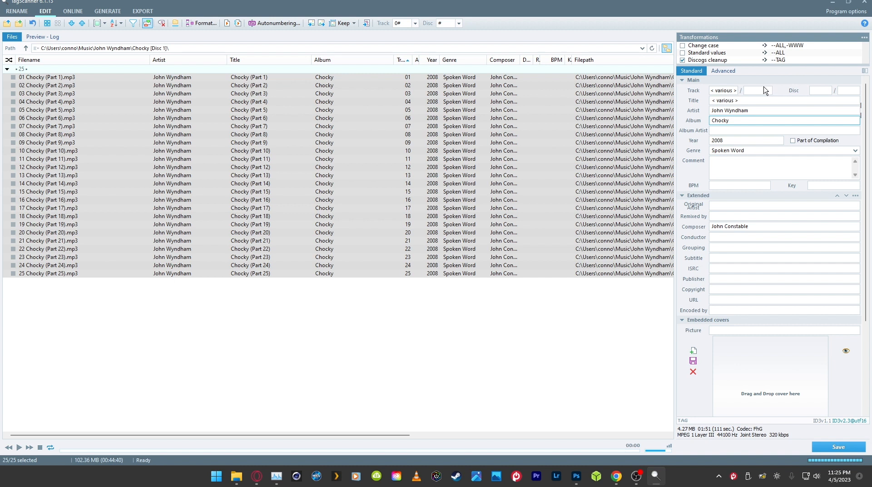
Step: Check the track numbers of the Disc 1 files from the second track down to the end of the list
{"action": "left_click", "coordinate": [406, 86]}
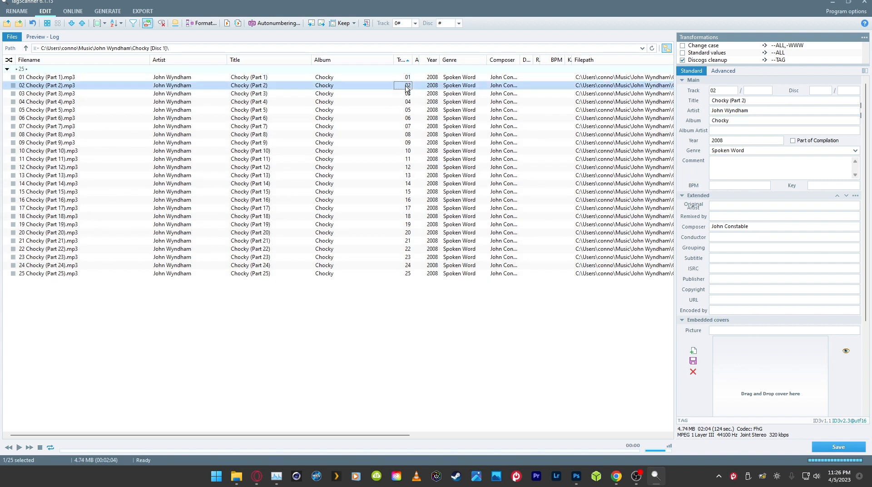
{"action": "left_click", "coordinate": [406, 92]}
{"action": "left_click", "coordinate": [406, 102]}
{"action": "left_click", "coordinate": [408, 119]}
{"action": "left_click", "coordinate": [408, 135]}
{"action": "left_click", "coordinate": [408, 167]}
{"action": "left_click", "coordinate": [409, 207]}
{"action": "left_click", "coordinate": [411, 234]}
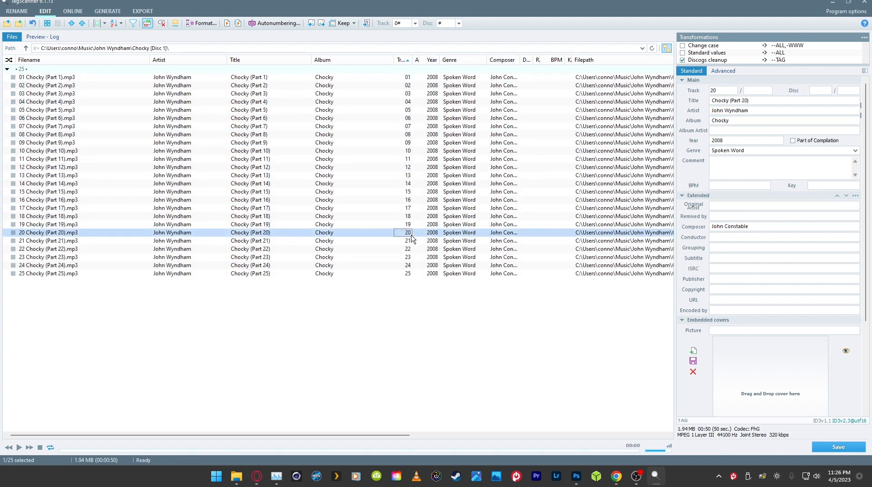
{"action": "left_click", "coordinate": [412, 251]}
{"action": "left_click", "coordinate": [414, 266]}
{"action": "left_click", "coordinate": [415, 274]}
{"action": "left_click", "coordinate": [417, 267]}
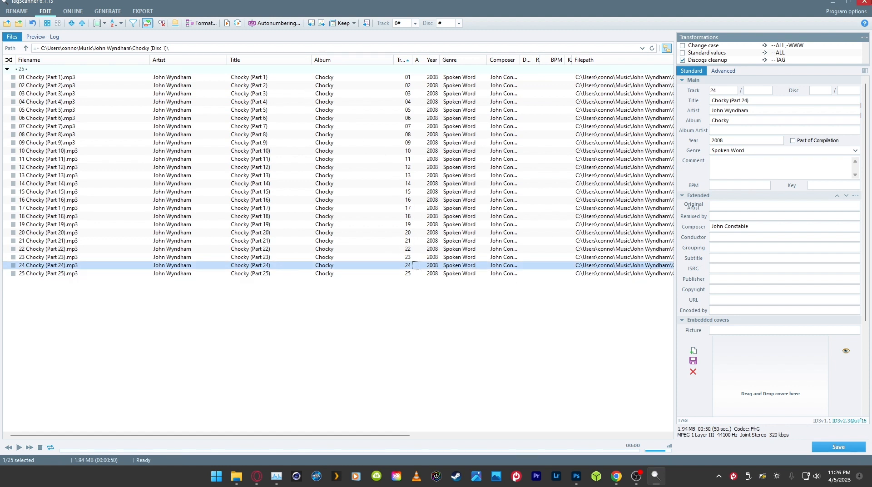
Step: Close the Disc 1 tag window, load the Chocky [Disc 2] folder into TagScanner and decline the update
{"action": "left_click", "coordinate": [865, 2]}
{"action": "left_click_drag", "start_coordinate": [444, 187], "coordinate": [47, 154]}
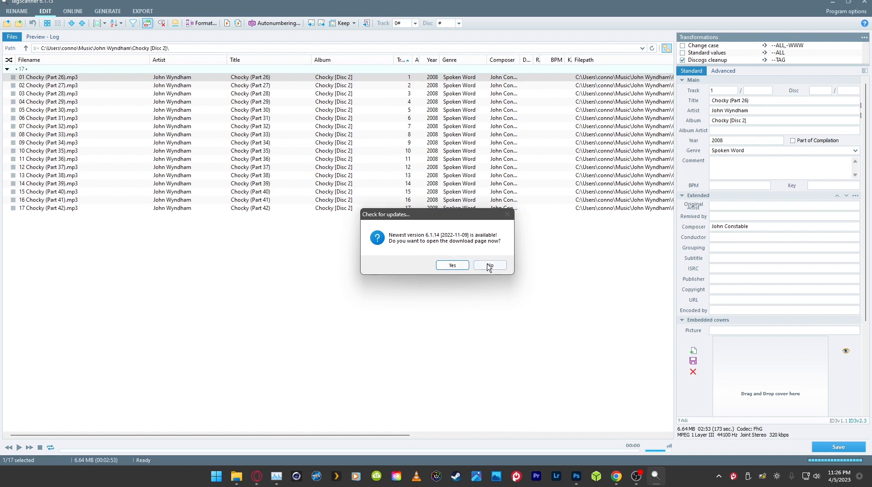
{"action": "left_click", "coordinate": [489, 264]}
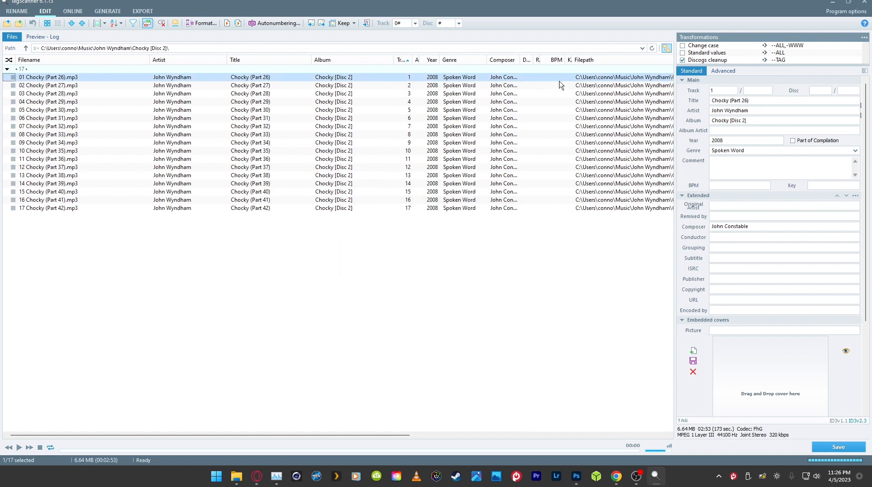
Step: Remove "[Disc 2]" from the album tag of the first Disc 2 track and save it
{"action": "left_click_drag", "start_coordinate": [746, 121], "coordinate": [736, 122]}
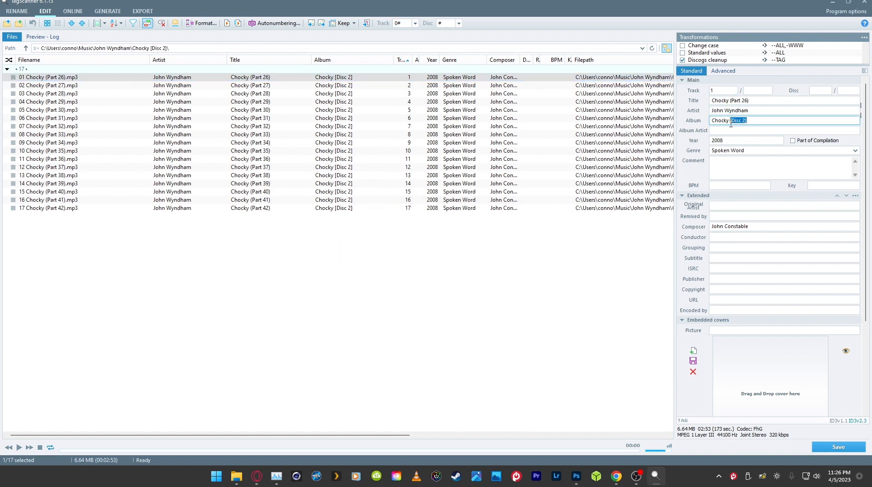
{"action": "key", "text": "BackSpace"}
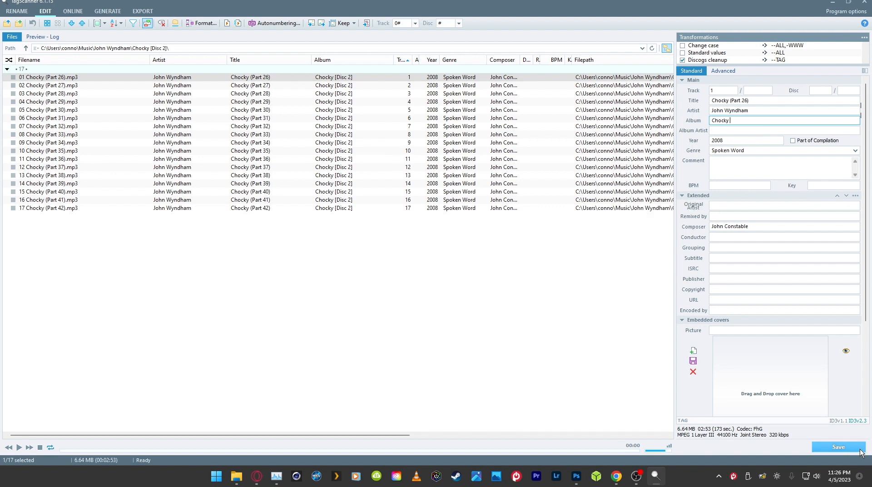
{"action": "left_click", "coordinate": [838, 447]}
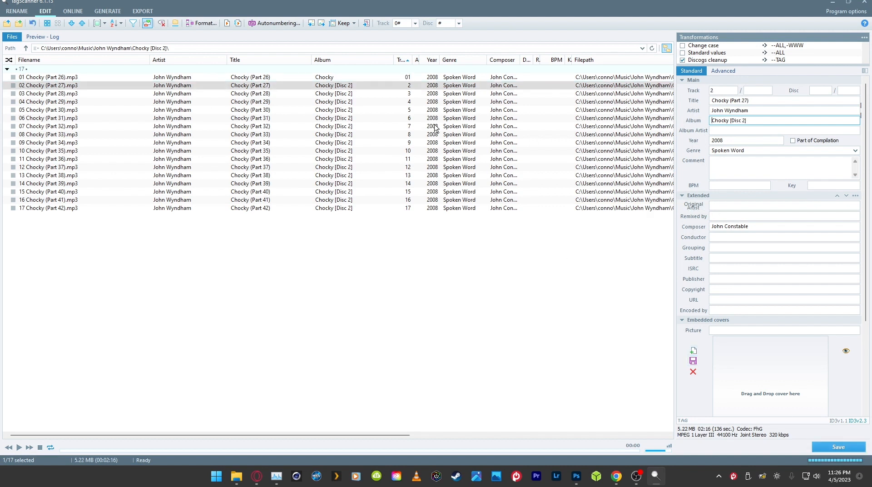
Step: Select all Disc 2 tracks, set their album tag to Chocky and save the tags
{"action": "key", "text": "ctrl+a"}
{"action": "left_click", "coordinate": [754, 121]}
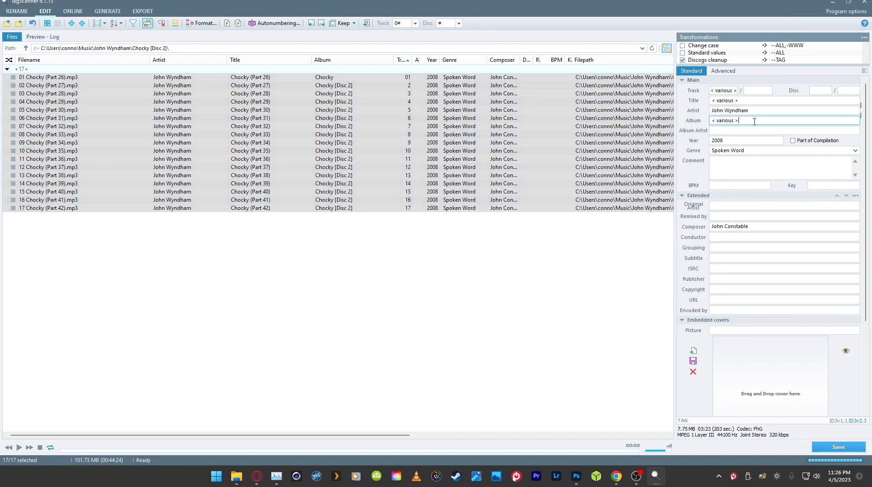
{"action": "key", "text": "BackSpace"}
{"action": "key", "text": "BackSpace"}
{"action": "key", "text": "BackSpace"}
{"action": "left_click", "coordinate": [835, 448]}
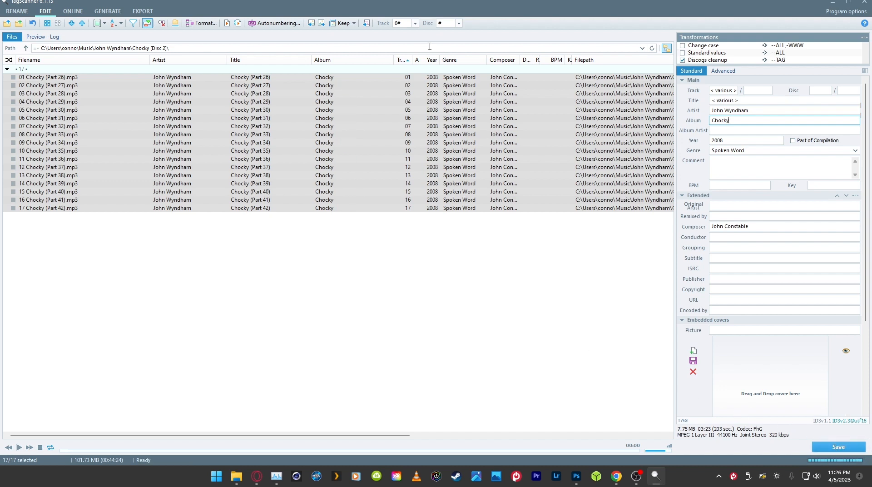
Step: Load the Chocky [Disc 1] folder into a second TagScanner window and decline the update
{"action": "left_click_drag", "start_coordinate": [412, 3], "coordinate": [490, 242]}
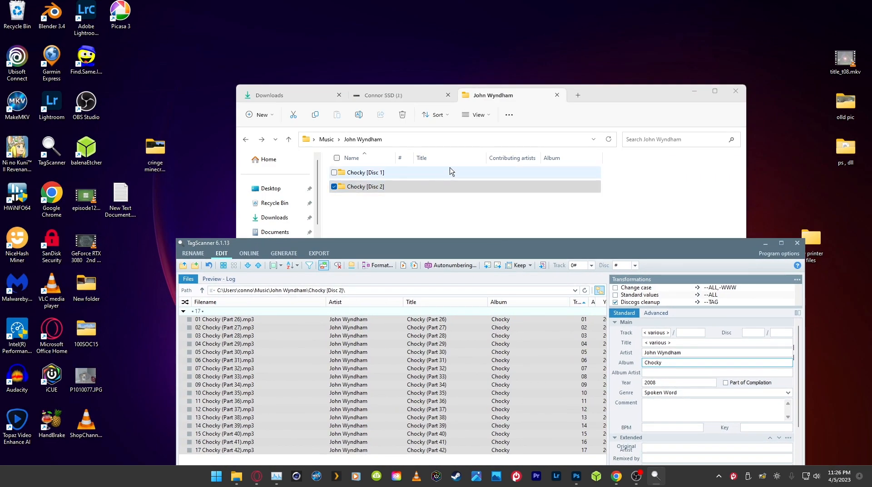
{"action": "left_click_drag", "start_coordinate": [449, 171], "coordinate": [57, 159]}
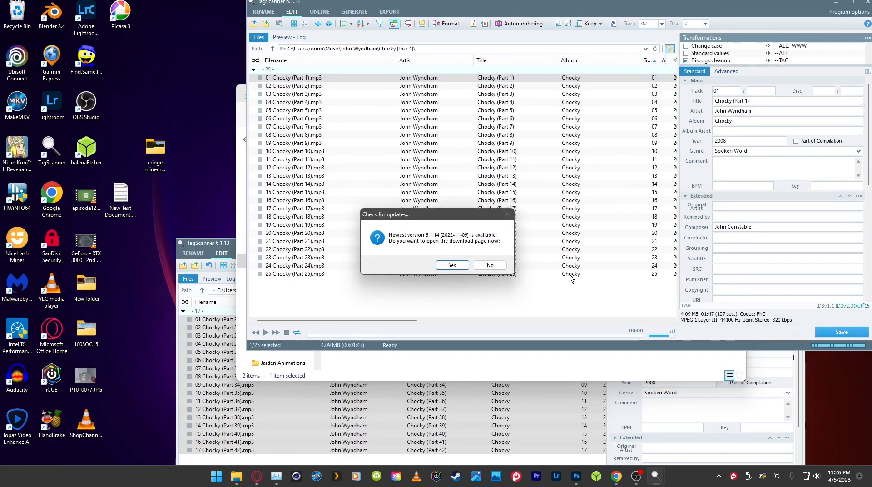
{"action": "left_click", "coordinate": [497, 265]}
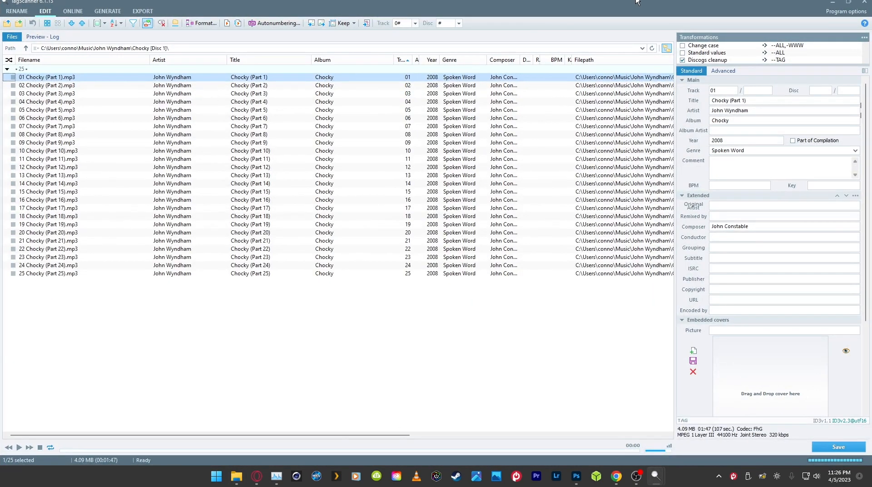
Step: Arrange the Disc 1 and Disc 2 TagScanner windows side by side and minimize File Explorer
{"action": "left_click_drag", "start_coordinate": [540, 2], "coordinate": [2, 116]}
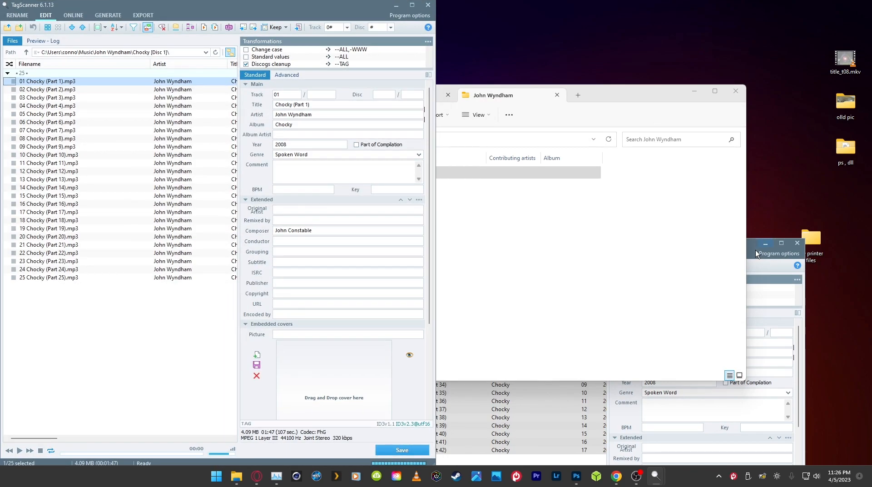
{"action": "left_click", "coordinate": [755, 250]}
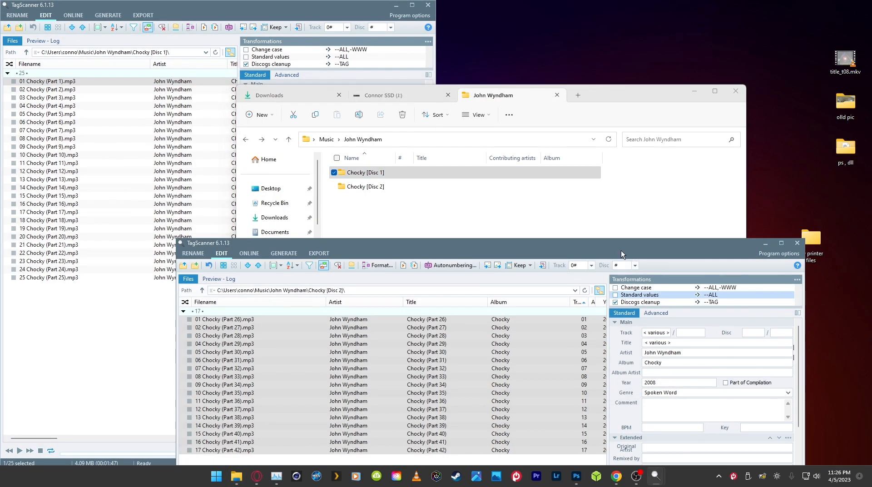
{"action": "left_click_drag", "start_coordinate": [620, 250], "coordinate": [871, 150]}
{"action": "left_click", "coordinate": [389, 226]}
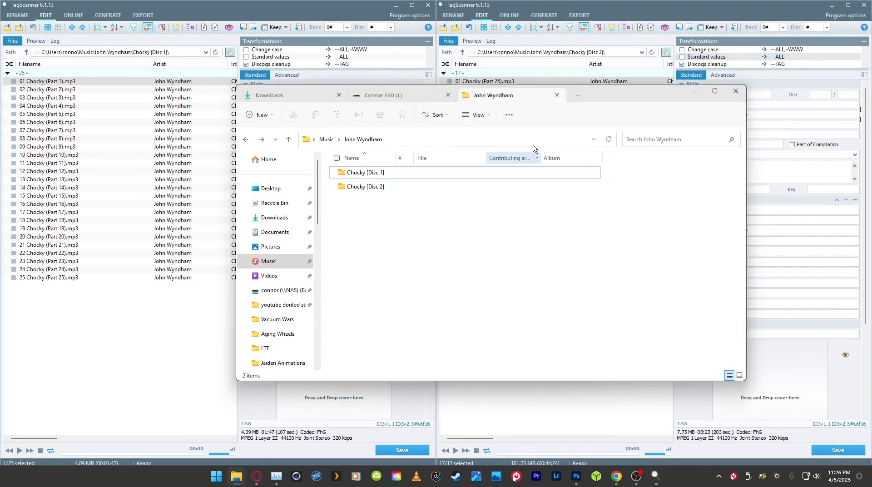
{"action": "left_click", "coordinate": [694, 95]}
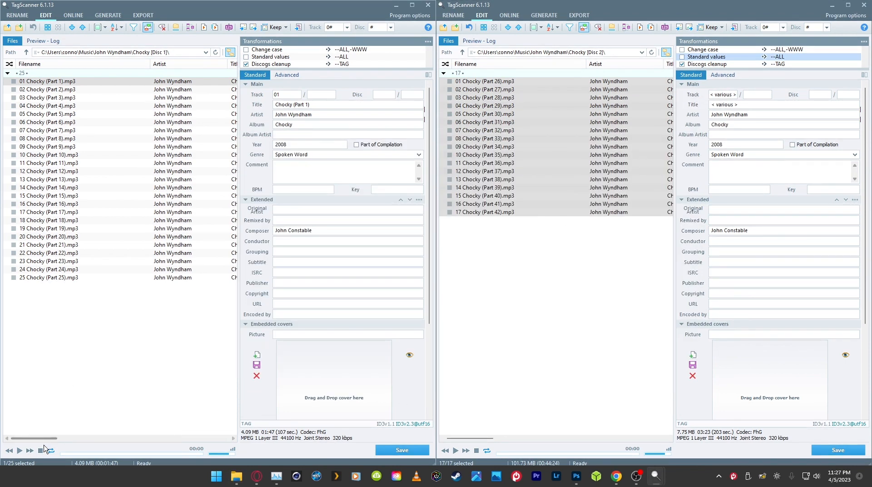
Step: Bring the track number columns into view for both discs and set the Chocky (Part 26) track number to 26
{"action": "left_click_drag", "start_coordinate": [43, 438], "coordinate": [103, 327]}
{"action": "left_click", "coordinate": [145, 277]}
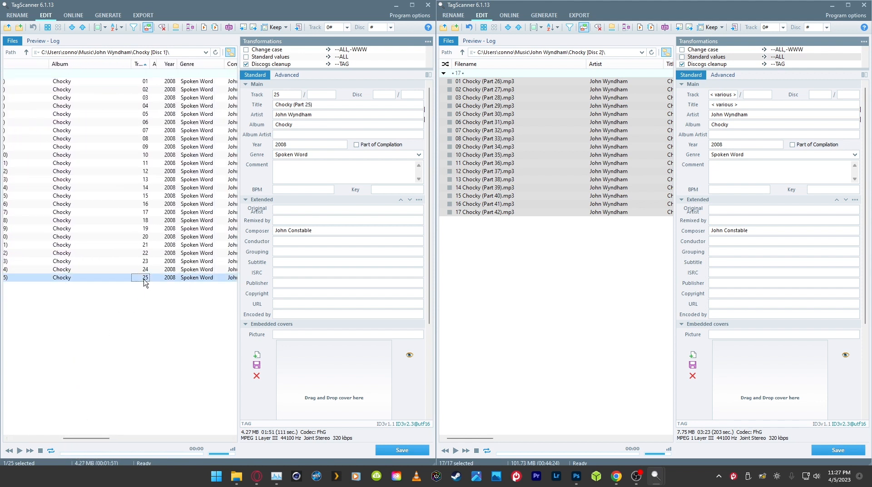
{"action": "left_click_drag", "start_coordinate": [488, 438], "coordinate": [549, 443]}
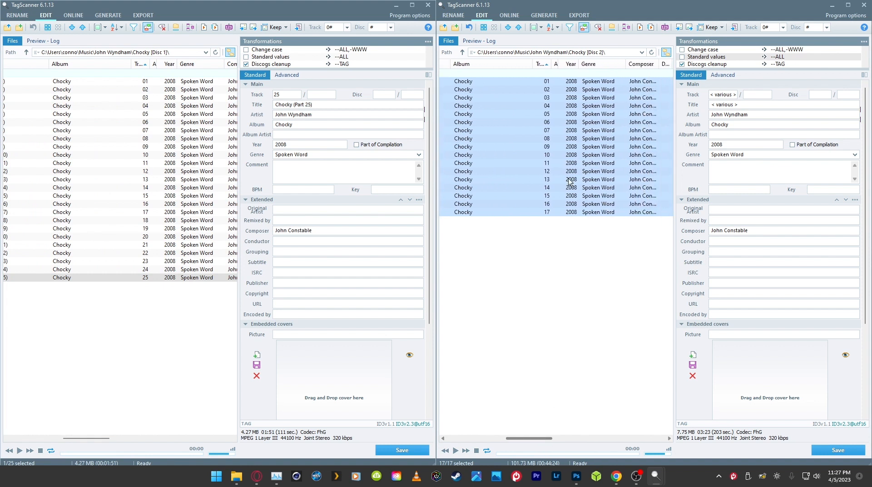
{"action": "left_click", "coordinate": [550, 83]}
{"action": "left_click", "coordinate": [722, 94]}
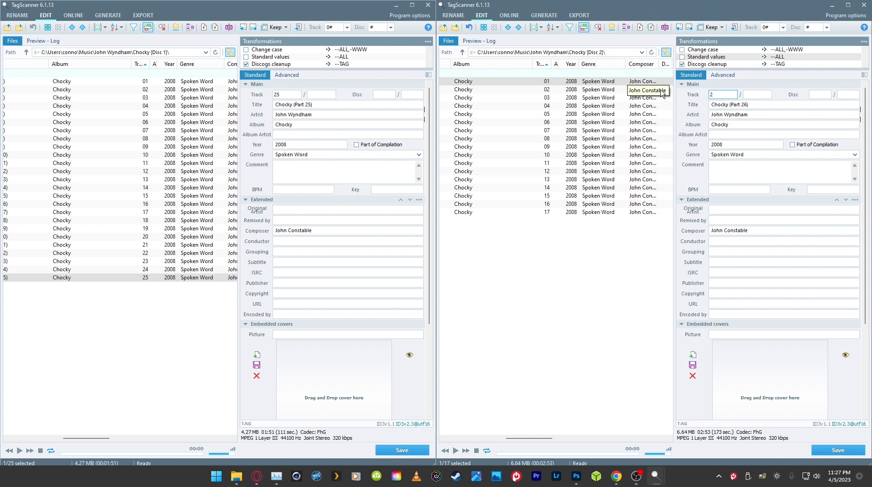
{"action": "type", "text": "6"}
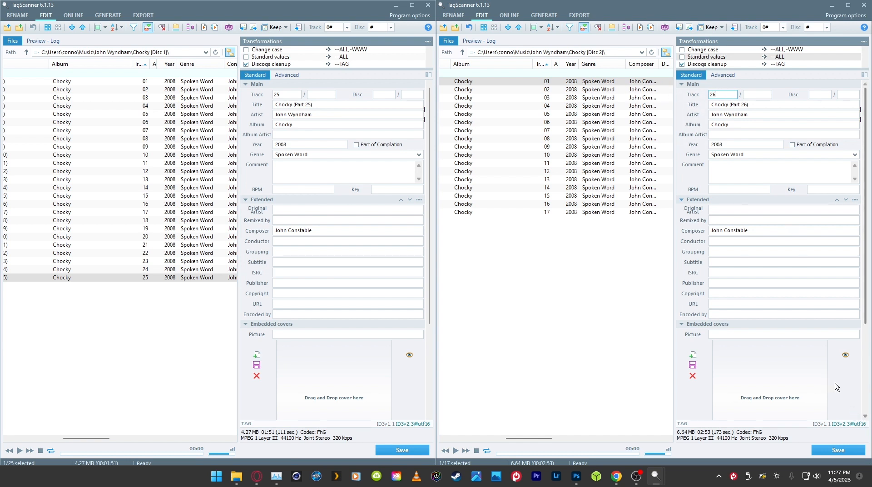
{"action": "key", "text": "Return"}
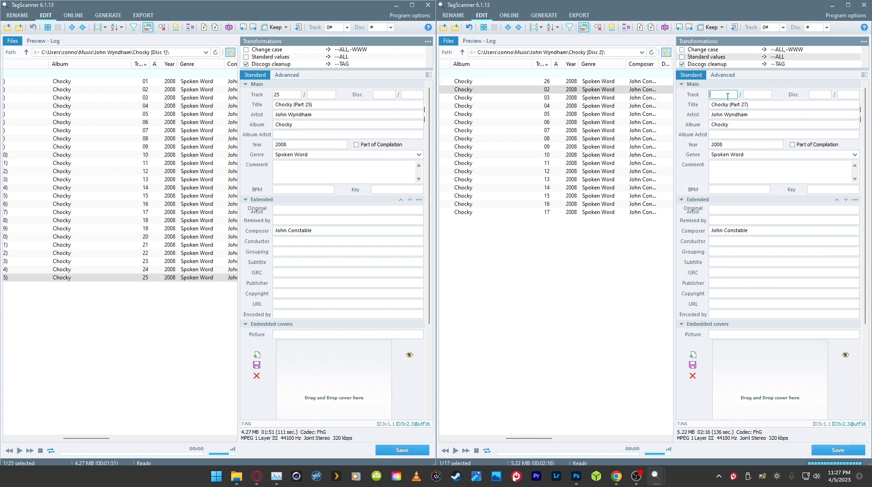
Step: Set the track numbers of Chocky (Part 27) through (Part 30) to 27, 28, 29 and 30
{"action": "type", "text": "27"}
{"action": "key", "text": "Return"}
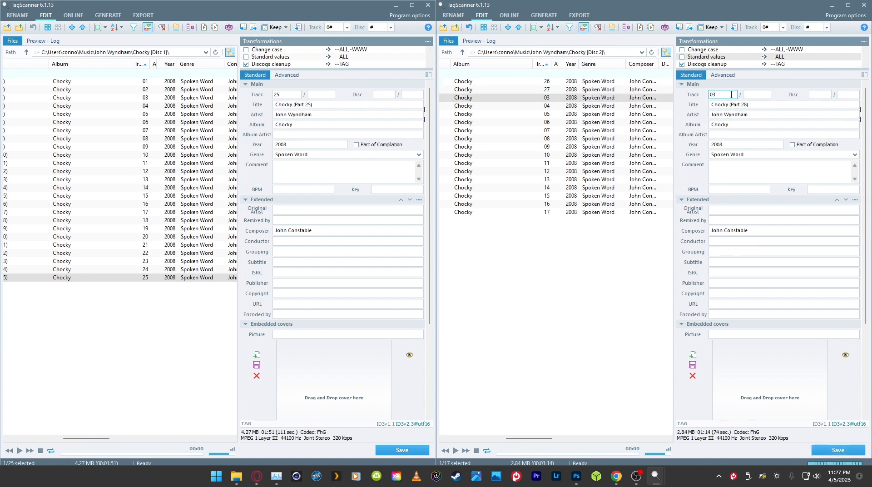
{"action": "type", "text": "28"}
{"action": "key", "text": "Return"}
{"action": "type", "text": "29"}
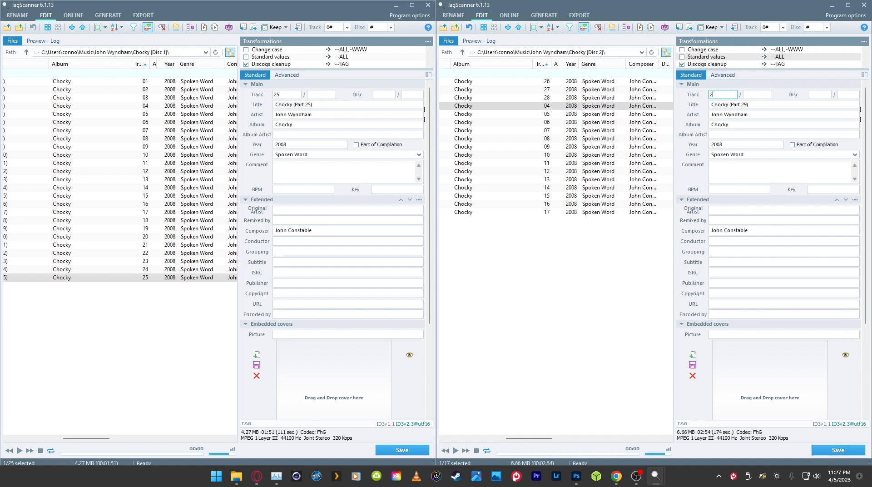
{"action": "key", "text": "Return"}
{"action": "type", "text": "30"}
{"action": "key", "text": "Return"}
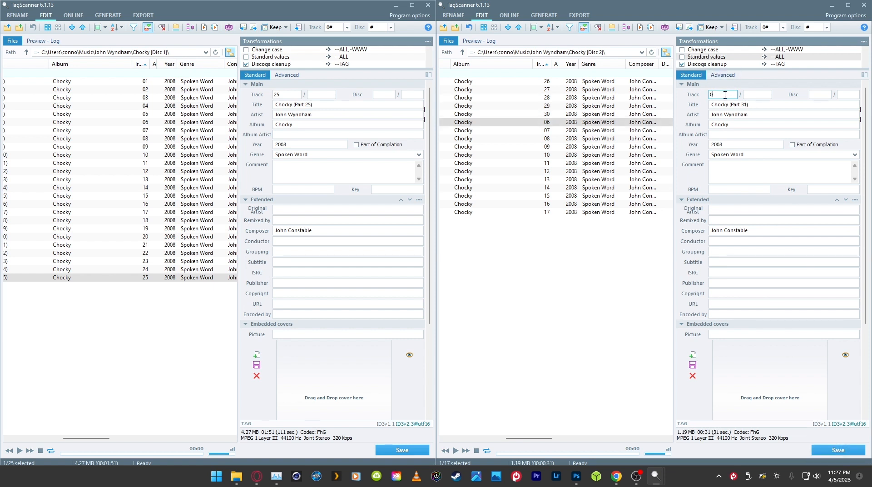
Step: Set the track numbers of Chocky (Part 31) through (Part 35) to 31 through 35
{"action": "type", "text": "31"}
{"action": "key", "text": "Return"}
{"action": "key", "text": "Return"}
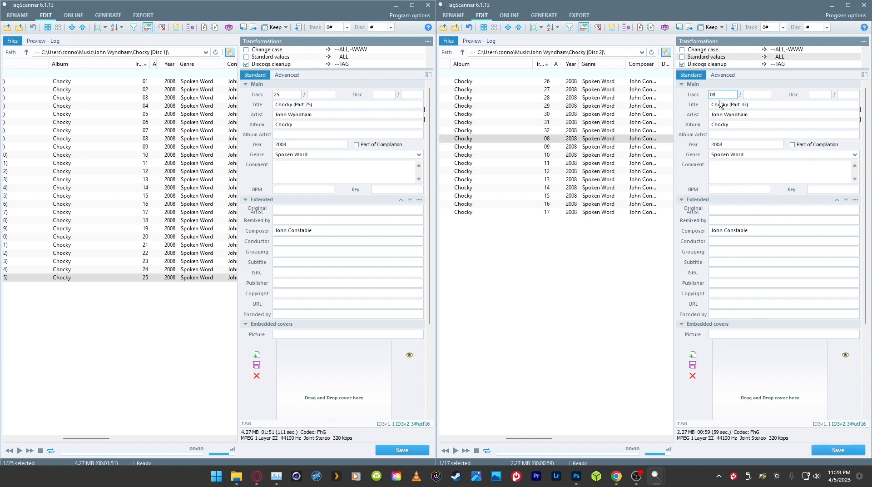
{"action": "type", "text": "33"}
{"action": "key", "text": "Return"}
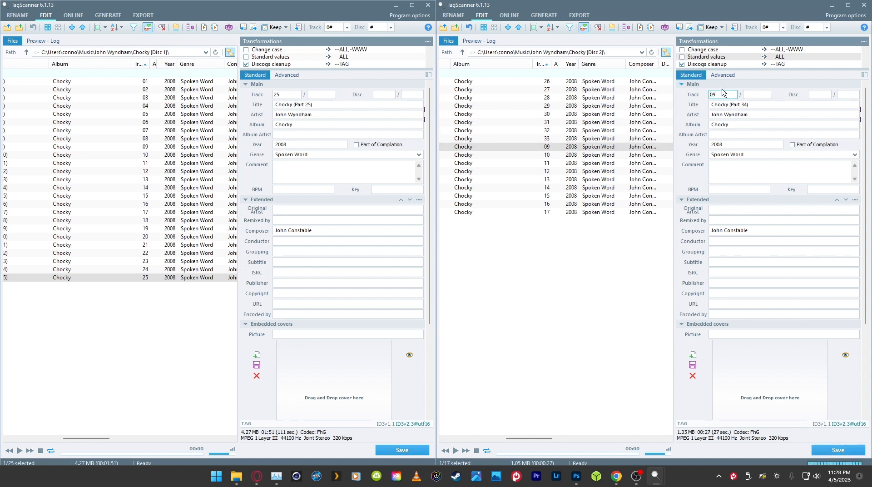
{"action": "type", "text": "34"}
{"action": "key", "text": "Return"}
{"action": "type", "text": "35"}
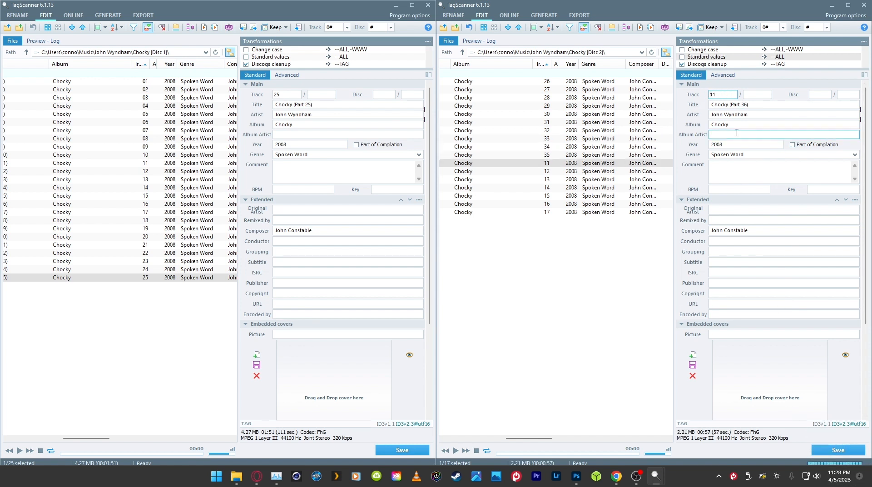
Step: Set the track numbers of Chocky (Part 36) through (Part 42) to 36 through 42 and save the tags
{"action": "key", "text": "Return"}
{"action": "type", "text": "36"}
{"action": "key", "text": "Return"}
{"action": "type", "text": "37"}
{"action": "key", "text": "Return"}
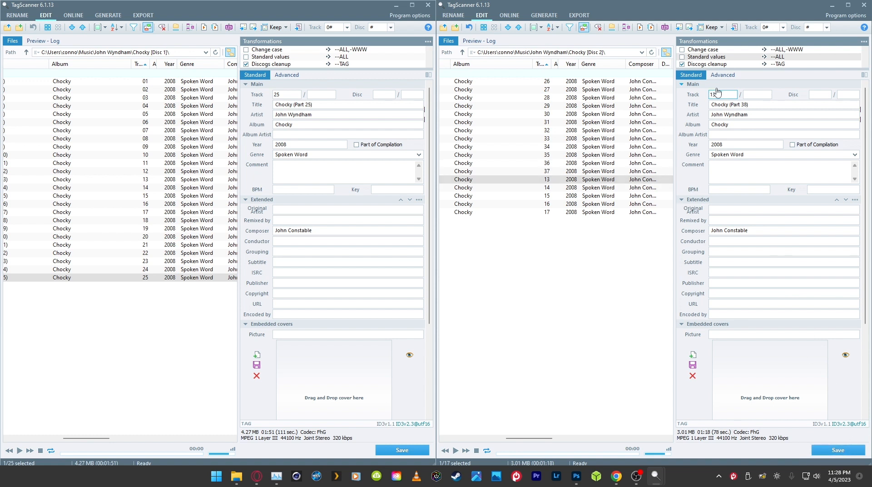
{"action": "type", "text": "38"}
{"action": "key", "text": "Return"}
{"action": "key", "text": "Return"}
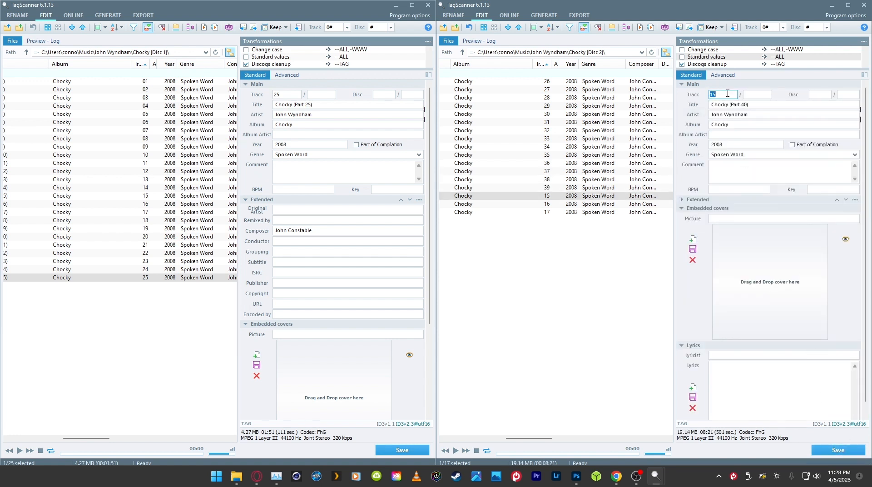
{"action": "key", "text": "Return"}
{"action": "type", "text": "41"}
{"action": "key", "text": "Return"}
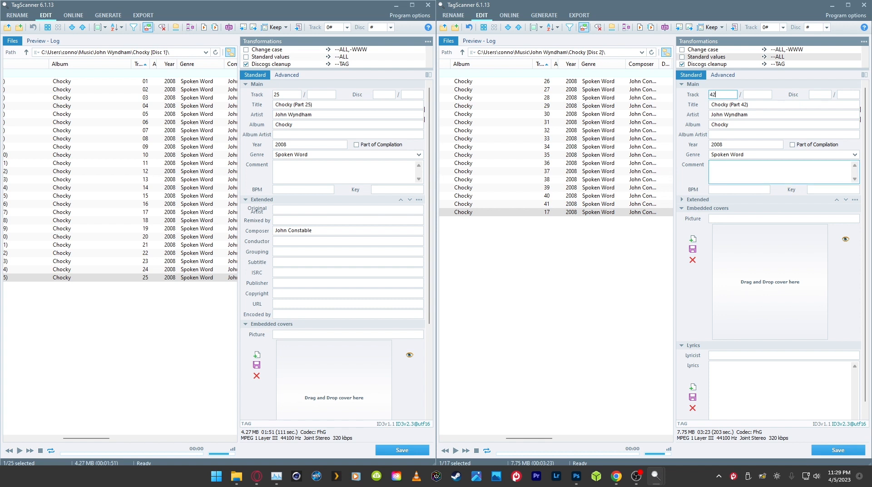
{"action": "key", "text": "Return"}
{"action": "left_click", "coordinate": [838, 449]}
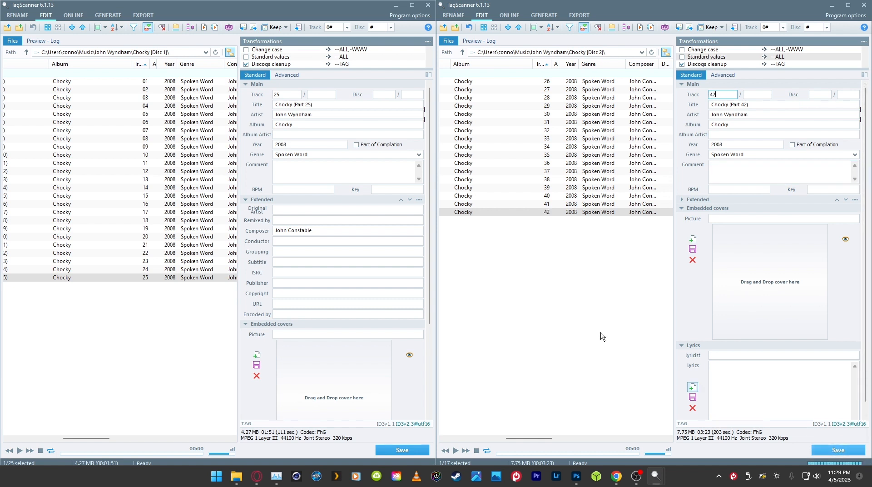
Step: Widen the Disc 2 window and review the titles, albums and track numbers of its files
{"action": "left_click", "coordinate": [541, 239]}
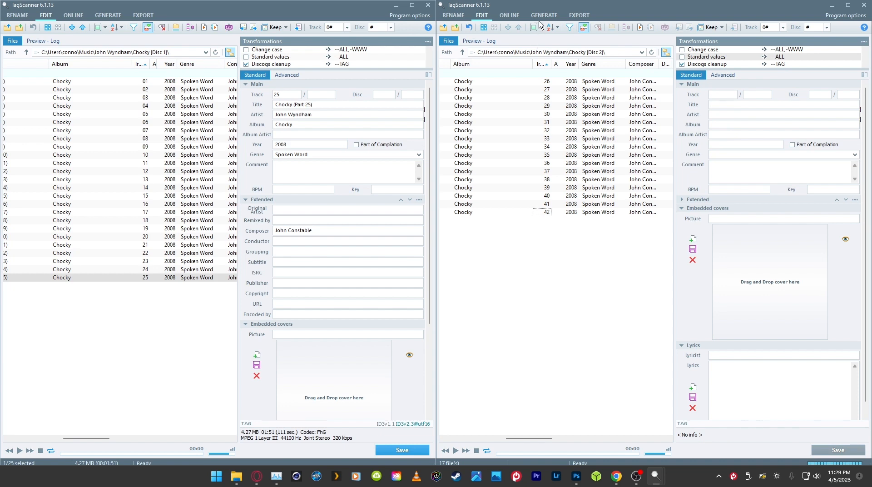
{"action": "left_click_drag", "start_coordinate": [437, 145], "coordinate": [276, 144]}
{"action": "left_click_drag", "start_coordinate": [628, 437], "coordinate": [527, 426]}
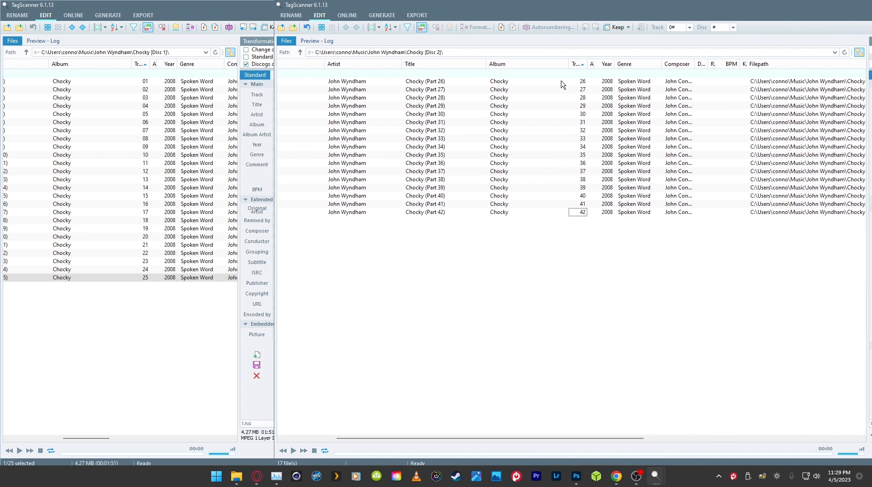
{"action": "left_click_drag", "start_coordinate": [563, 97], "coordinate": [586, 243]}
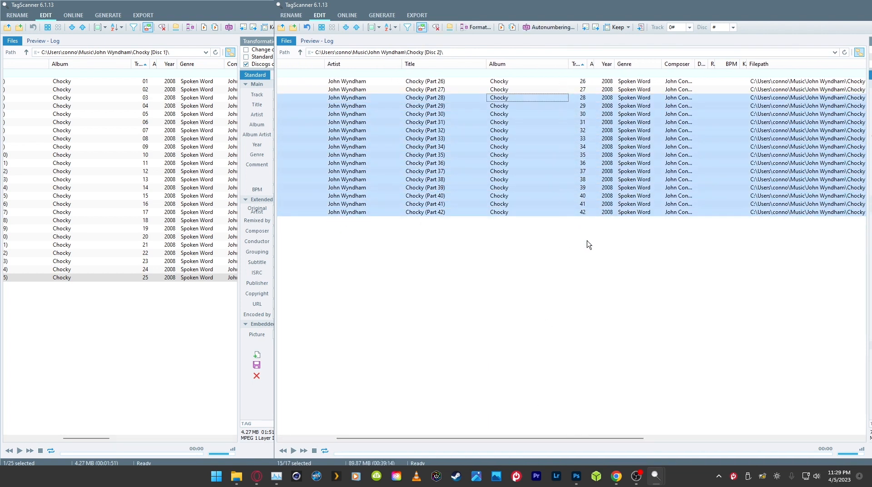
{"action": "left_click", "coordinate": [614, 271]}
Step: Close both TagScanner windows
{"action": "left_click_drag", "start_coordinate": [705, 5], "coordinate": [527, 44]}
{"action": "left_click", "coordinate": [741, 44]}
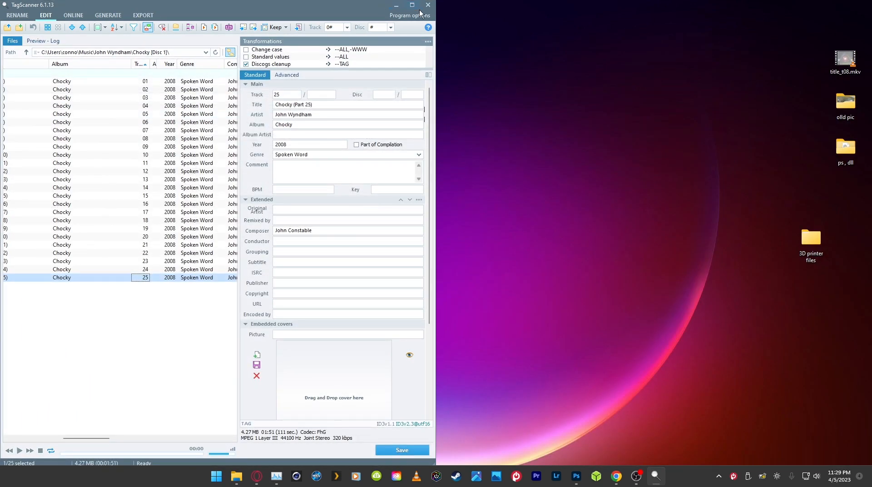
{"action": "left_click", "coordinate": [427, 5]}
Step: Switch to File Explorer, open the Chocky [Disc 1] folder and check its track numbers and album tags
{"action": "left_click", "coordinate": [292, 418]}
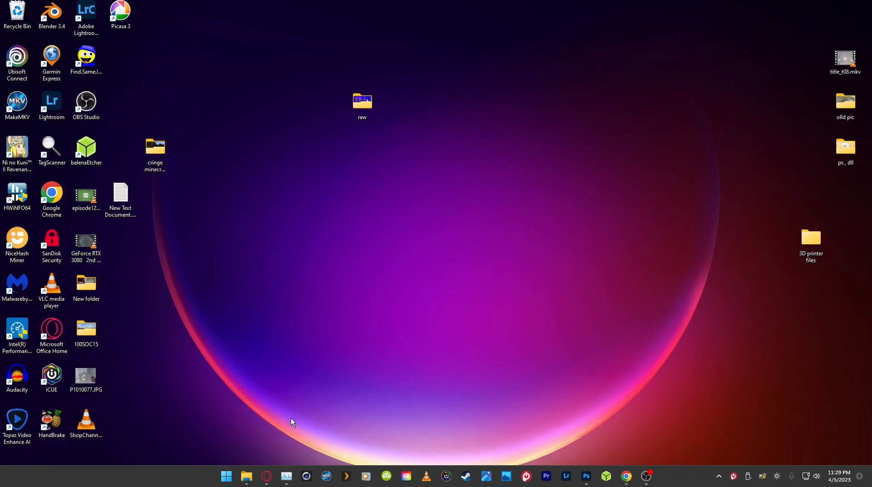
{"action": "double_click", "coordinate": [396, 172]}
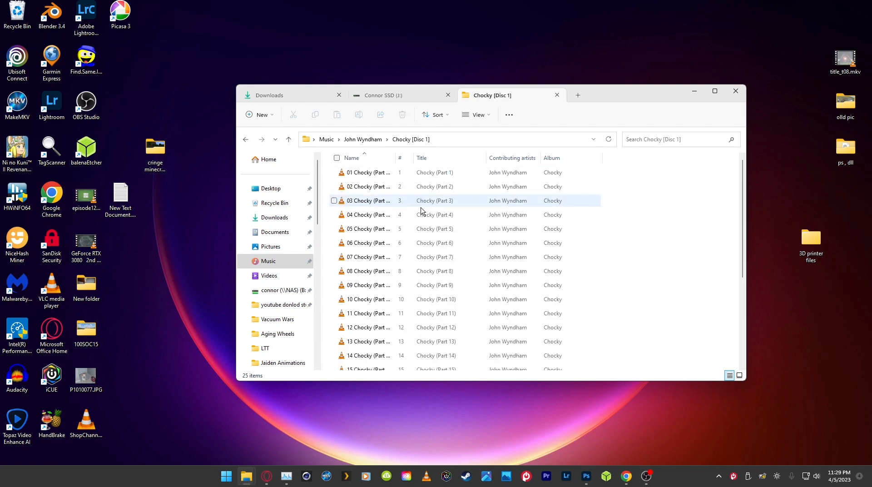
{"action": "scroll", "coordinate": [394, 182], "scroll_direction": "down", "scroll_amount": 3}
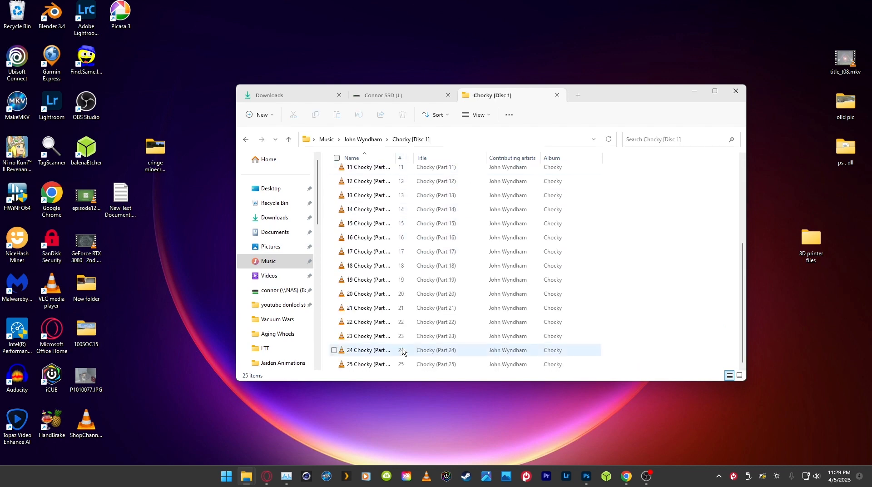
Step: Move all tracks from the Chocky [Disc 2] folder into the parent John Wyndham folder and open that folder
{"action": "key", "text": "alt+Left"}
{"action": "left_click", "coordinate": [414, 190]}
{"action": "double_click", "coordinate": [414, 190]}
{"action": "left_click", "coordinate": [404, 176]}
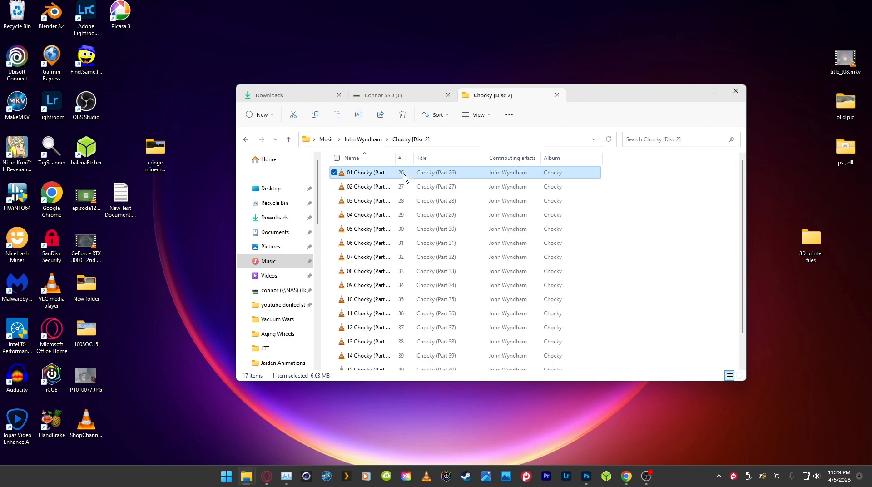
{"action": "left_click", "coordinate": [337, 158]}
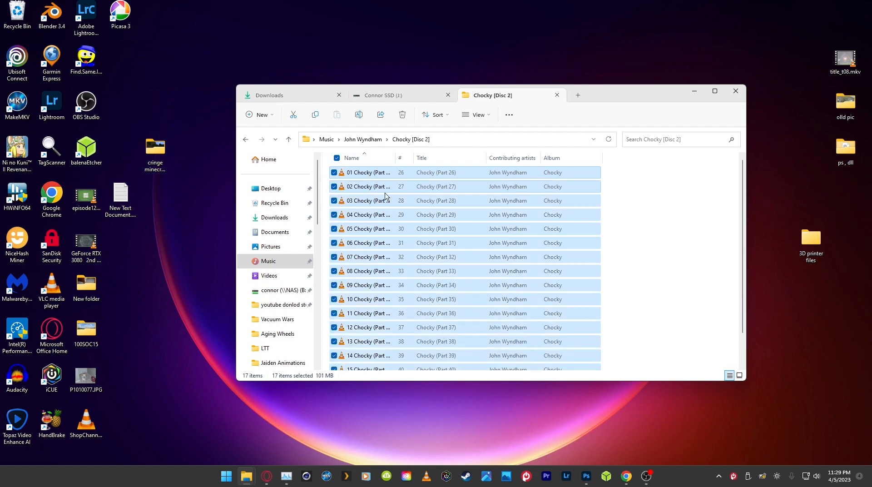
{"action": "left_click_drag", "start_coordinate": [474, 236], "coordinate": [370, 139]}
{"action": "left_click", "coordinate": [337, 158]}
{"action": "left_click", "coordinate": [370, 139]}
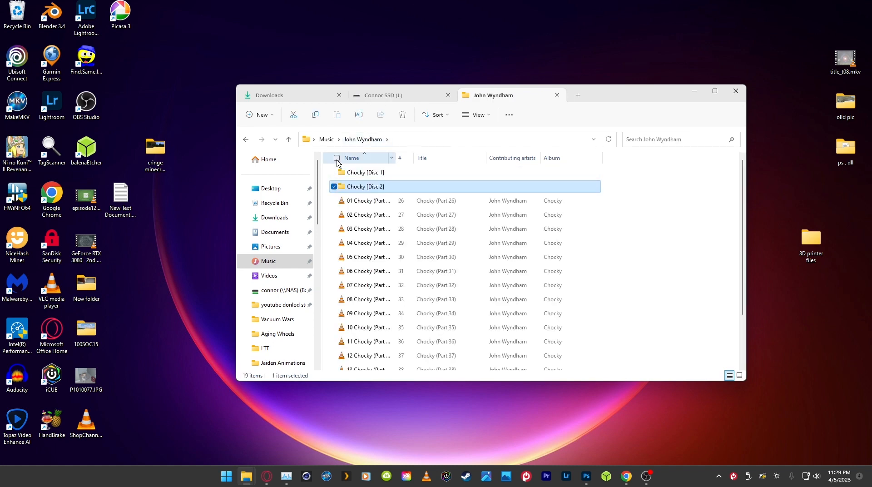
Step: Move all the Disc 2 tracks from the John Wyndham folder into Chocky [Disc 1] and open it
{"action": "left_click", "coordinate": [337, 158]}
{"action": "left_click", "coordinate": [335, 186]}
{"action": "left_click_drag", "start_coordinate": [424, 230], "coordinate": [378, 175]}
{"action": "double_click", "coordinate": [378, 174]}
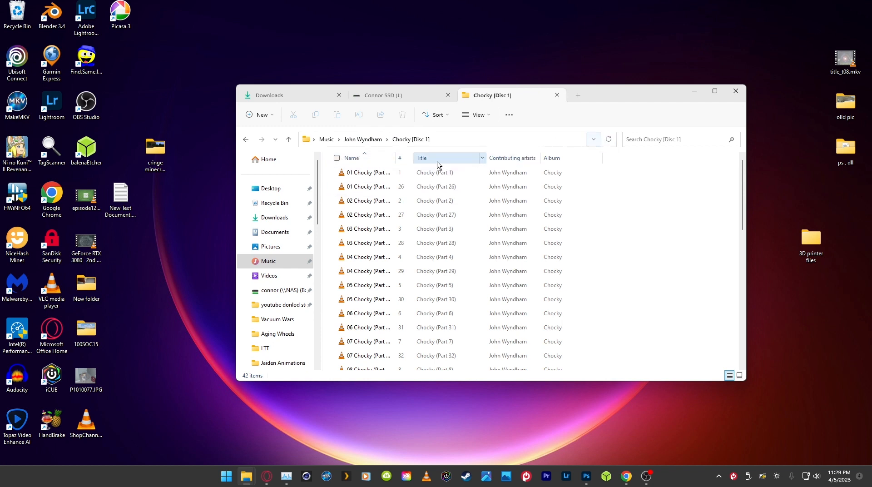
Step: Widen the track number column, sort the combined files by track number and check their order
{"action": "left_click_drag", "start_coordinate": [415, 157], "coordinate": [468, 156]}
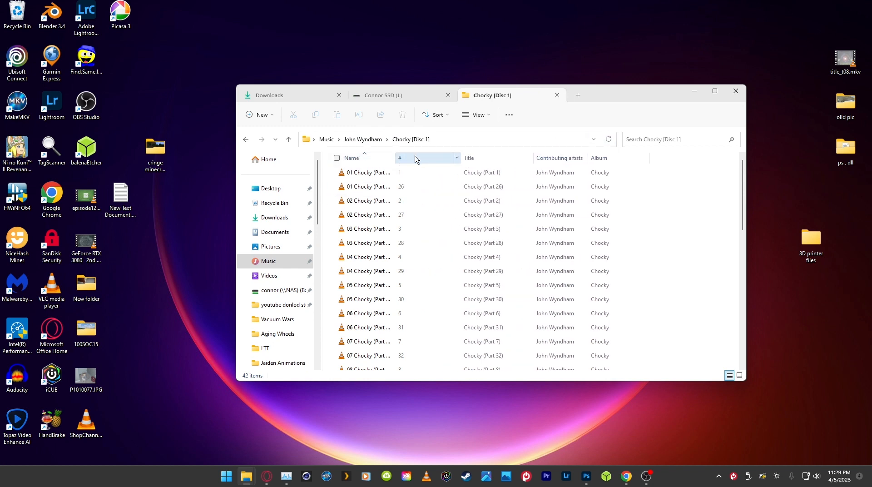
{"action": "left_click", "coordinate": [412, 159]}
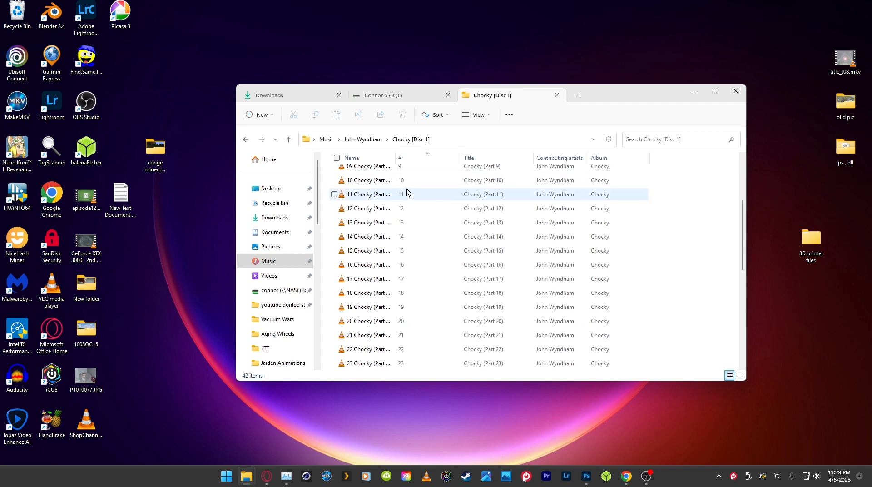
{"action": "scroll", "coordinate": [410, 194], "scroll_direction": "down", "scroll_amount": 10}
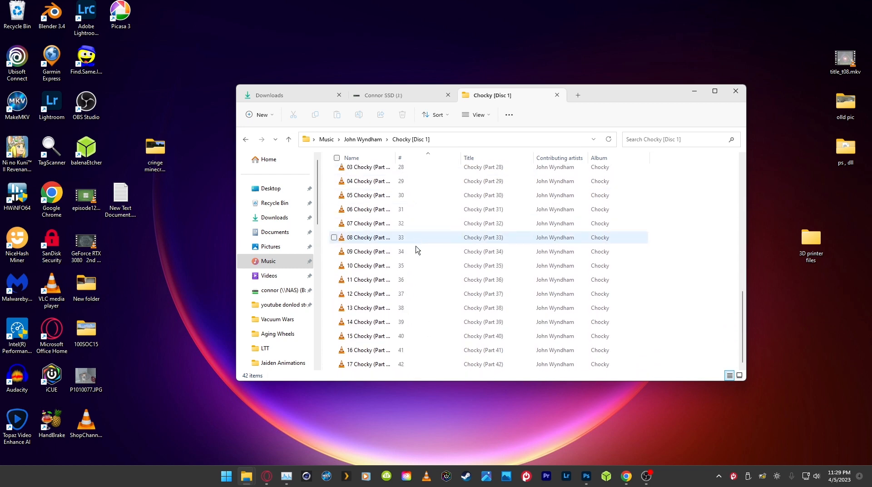
{"action": "scroll", "coordinate": [420, 189], "scroll_direction": "up", "scroll_amount": 7}
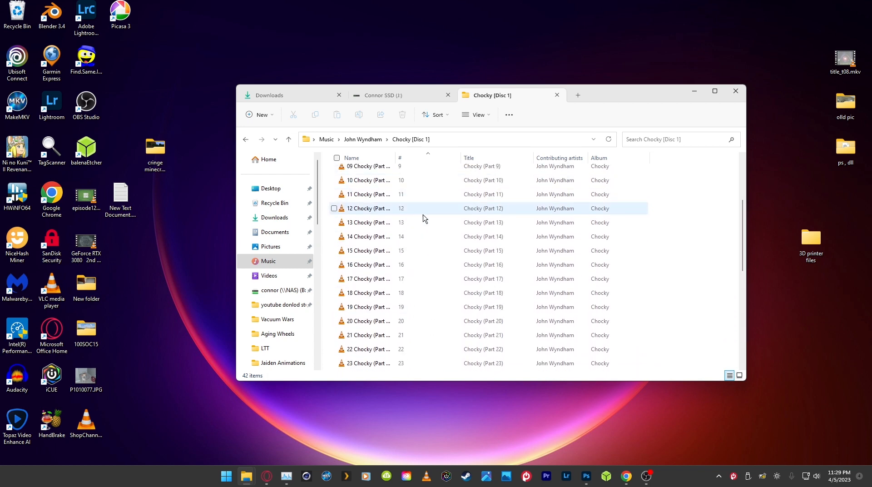
{"action": "scroll", "coordinate": [423, 302], "scroll_direction": "down", "scroll_amount": 7}
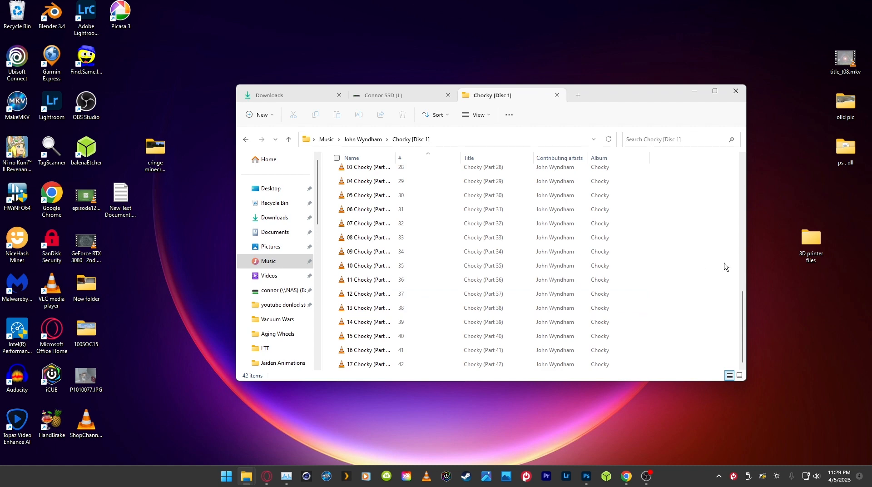
Step: Rename the Chocky [Disc 1] folder to Chocky and delete the Chocky [Disc 2] folder
{"action": "key", "text": "alt+Up"}
{"action": "right_click", "coordinate": [381, 172]}
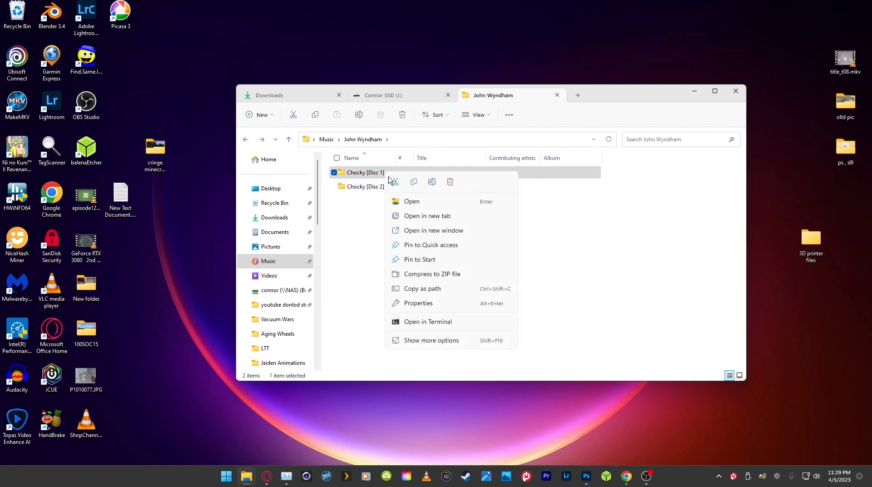
{"action": "left_click", "coordinate": [448, 311]}
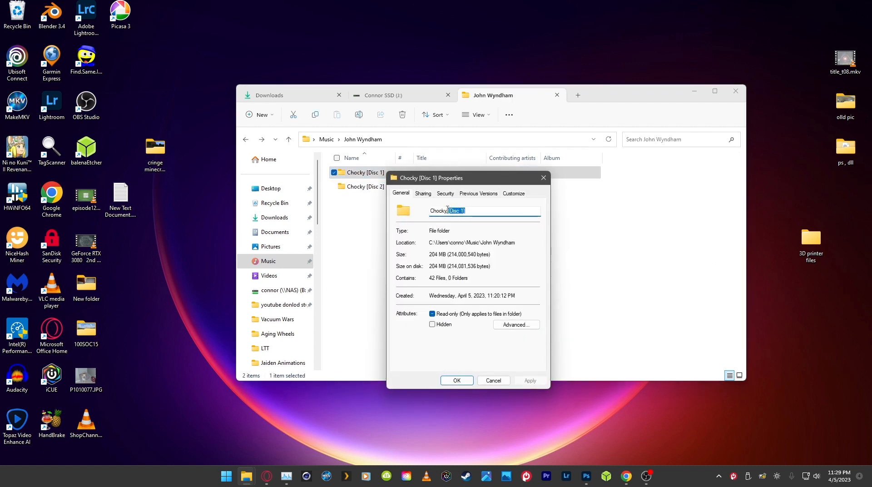
{"action": "left_click", "coordinate": [468, 382]}
{"action": "left_click", "coordinate": [408, 186]}
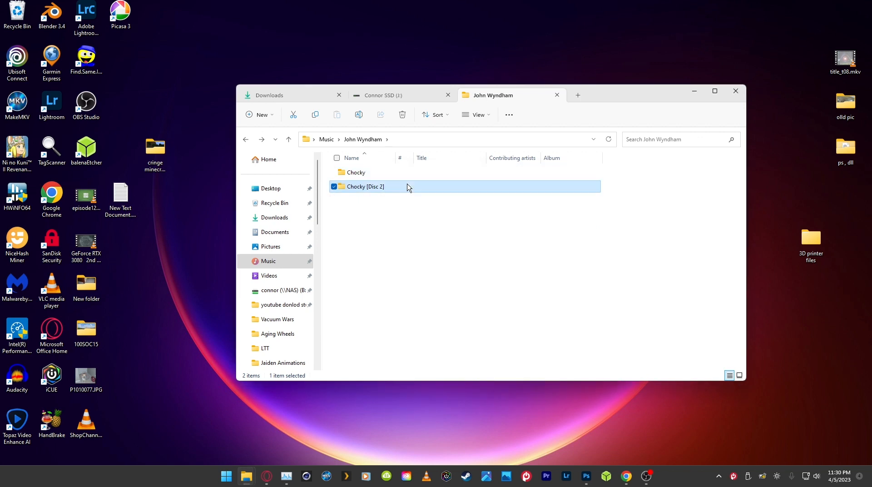
{"action": "key", "text": "Delete"}
Step: Load the combined Chocky folder into TagScanner
{"action": "left_click_drag", "start_coordinate": [425, 176], "coordinate": [51, 154]}
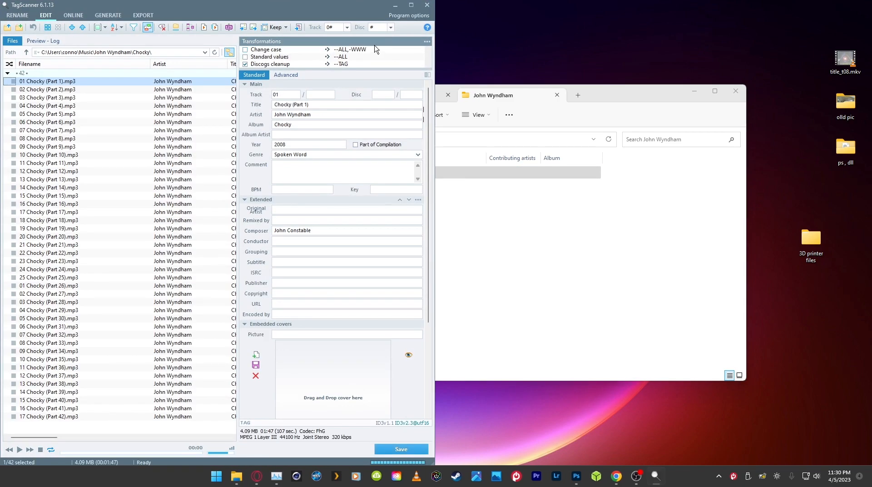
Step: Set the track total to 42 and the disc number to 1 of 1 for all Chocky tracks, and save the tags
{"action": "left_click", "coordinate": [516, 264]}
{"action": "left_click_drag", "start_coordinate": [275, 6], "coordinate": [440, 3]}
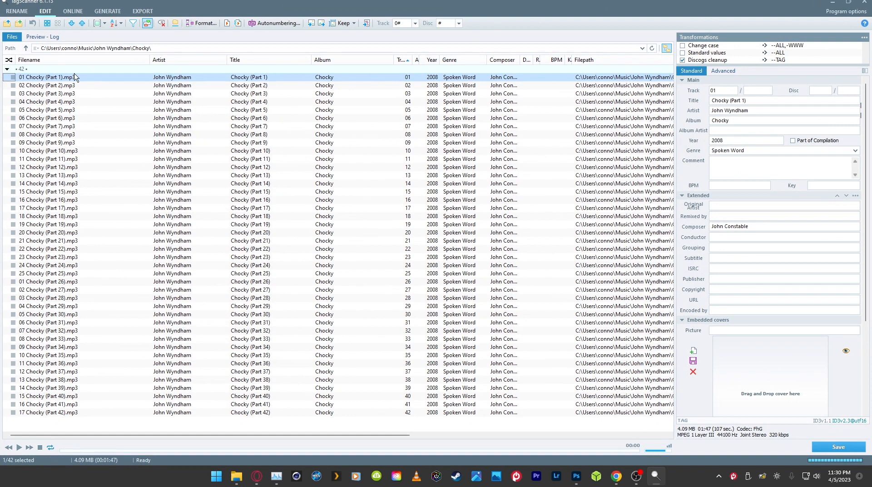
{"action": "left_click_drag", "start_coordinate": [86, 78], "coordinate": [519, 430]}
{"action": "left_click_drag", "start_coordinate": [519, 486], "coordinate": [519, 485]}
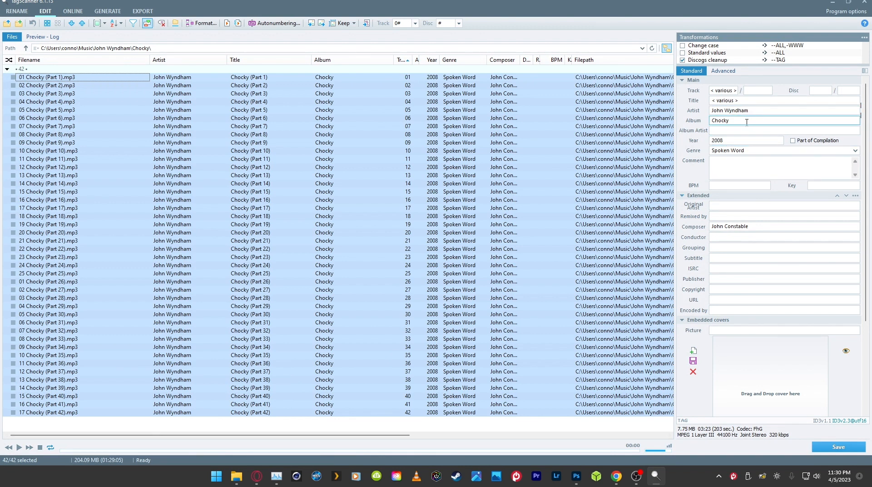
{"action": "left_click", "coordinate": [763, 93]}
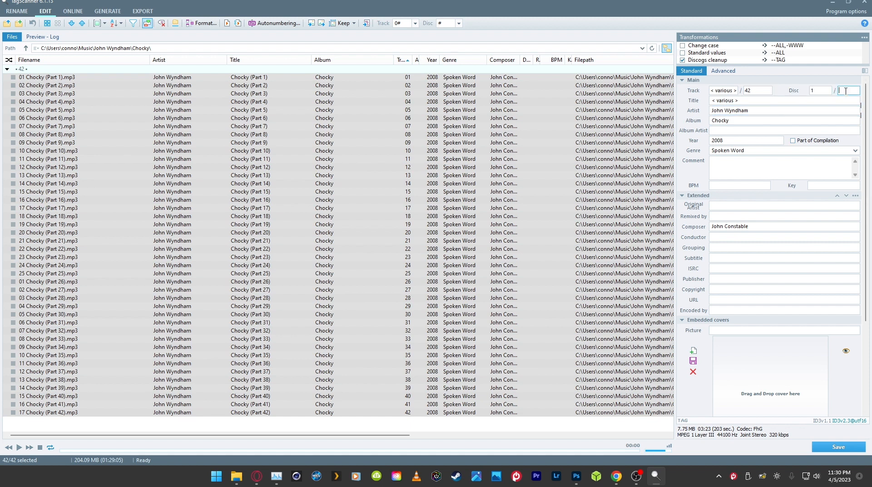
{"action": "left_click", "coordinate": [828, 447]}
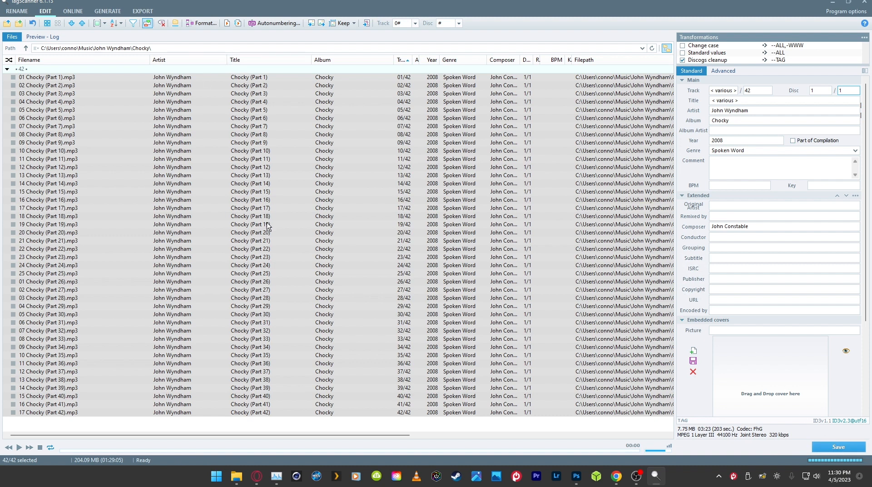
Step: Examine the titles and track numbers of individual Chocky tracks throughout the list
{"action": "left_click", "coordinate": [332, 134]}
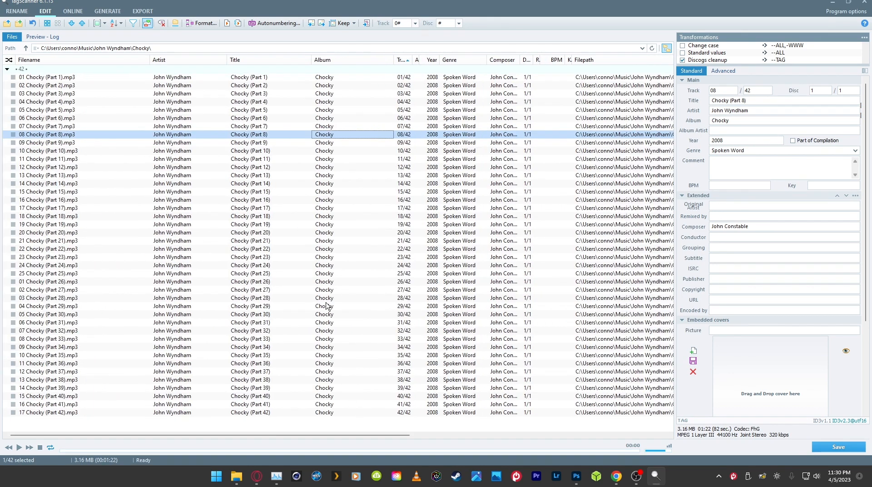
{"action": "left_click", "coordinate": [258, 79]}
{"action": "left_click", "coordinate": [258, 87]}
{"action": "left_click", "coordinate": [258, 102]}
{"action": "left_click", "coordinate": [258, 141]}
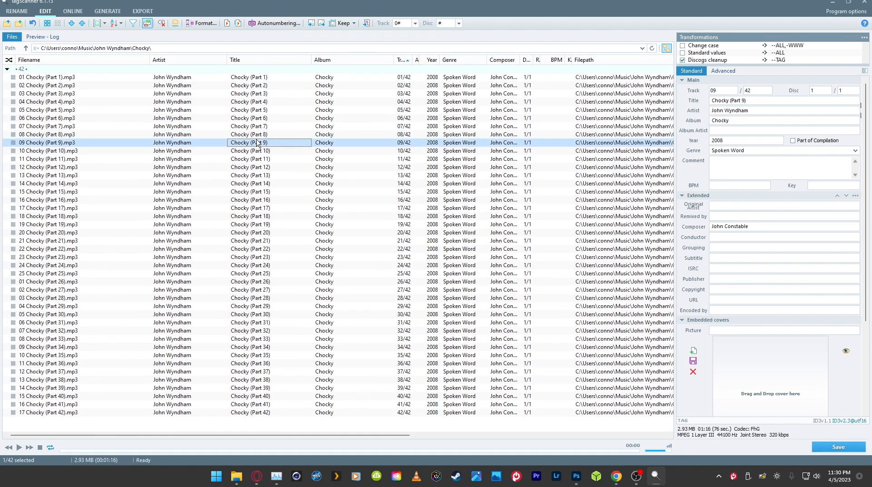
{"action": "left_click", "coordinate": [258, 159]}
{"action": "left_click", "coordinate": [257, 172]}
{"action": "left_click", "coordinate": [256, 225]}
{"action": "left_click", "coordinate": [254, 265]}
{"action": "left_click", "coordinate": [254, 291]}
{"action": "left_click", "coordinate": [254, 308]}
{"action": "left_click", "coordinate": [254, 331]}
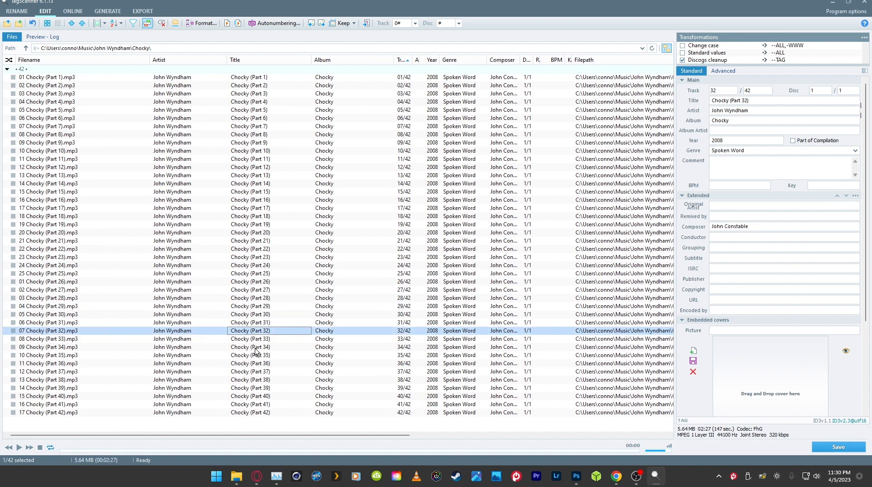
{"action": "double_click", "coordinate": [254, 347]}
{"action": "left_click", "coordinate": [246, 119]}
{"action": "left_click", "coordinate": [247, 85]}
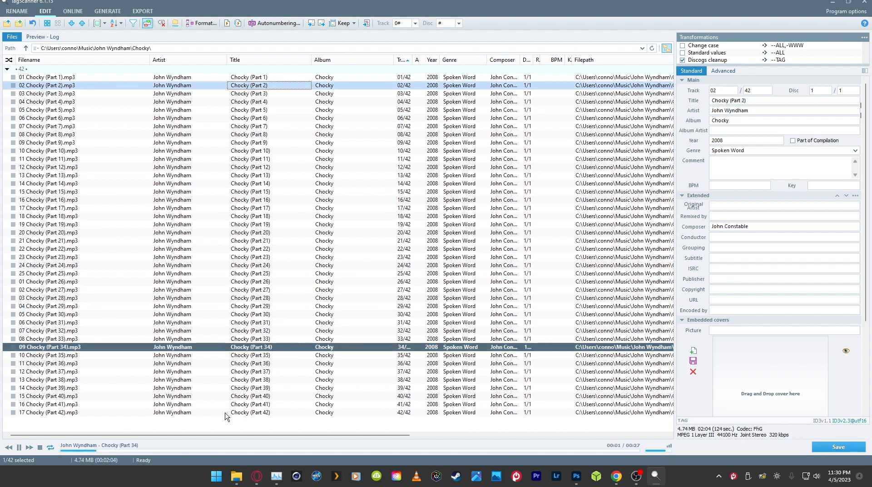
{"action": "left_click", "coordinate": [19, 447]}
Step: Copy the word Chocky from one track's title, set it as the title of all tracks, and save the tags
{"action": "right_click", "coordinate": [721, 99]}
{"action": "left_click", "coordinate": [744, 129]}
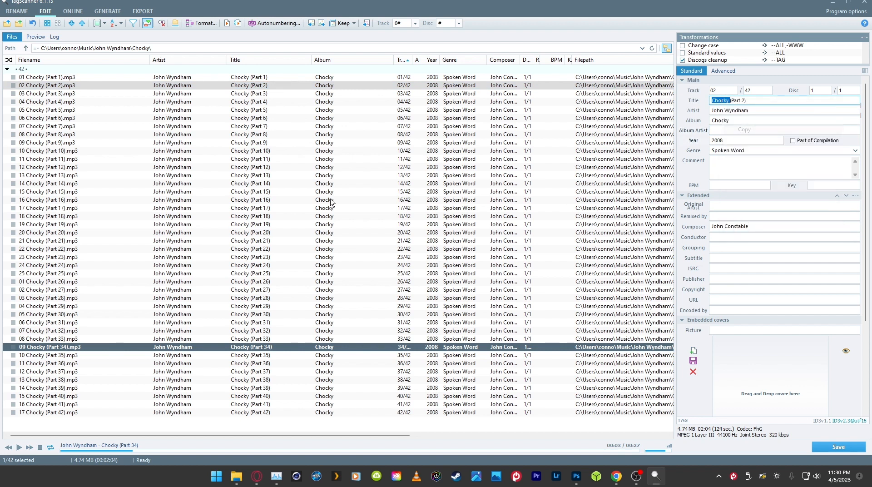
{"action": "left_click", "coordinate": [203, 78]}
{"action": "key", "text": "ctrl+a"}
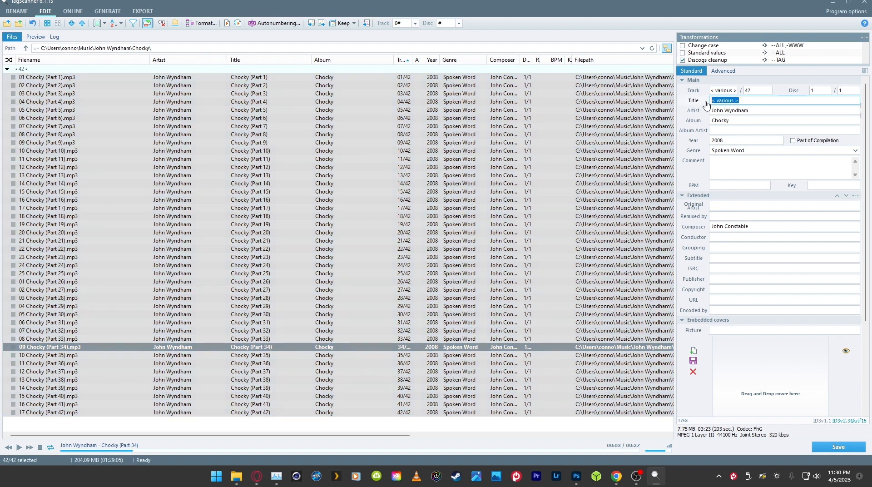
{"action": "key", "text": "BackSpace"}
{"action": "left_click", "coordinate": [838, 447]}
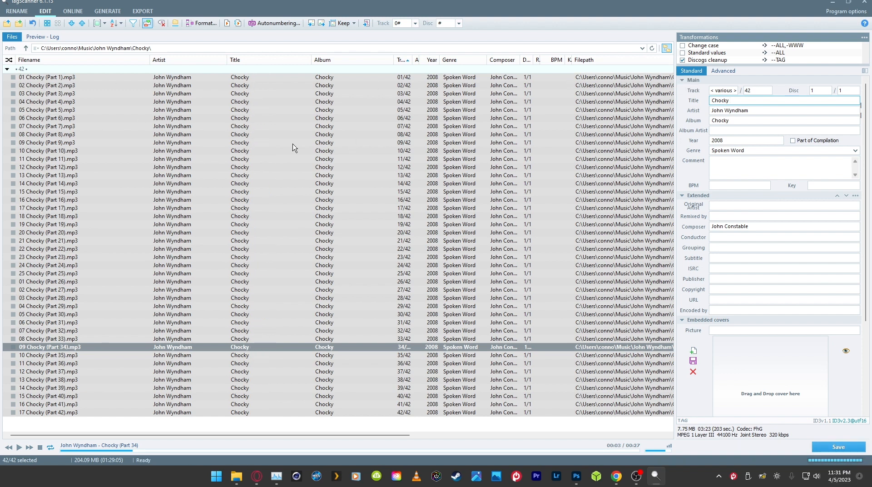
Step: Examine the track list's filenames and picture column, and the embedded cover and lyrics fields
{"action": "left_click_drag", "start_coordinate": [26, 75], "coordinate": [73, 434]}
{"action": "left_click", "coordinate": [137, 289]}
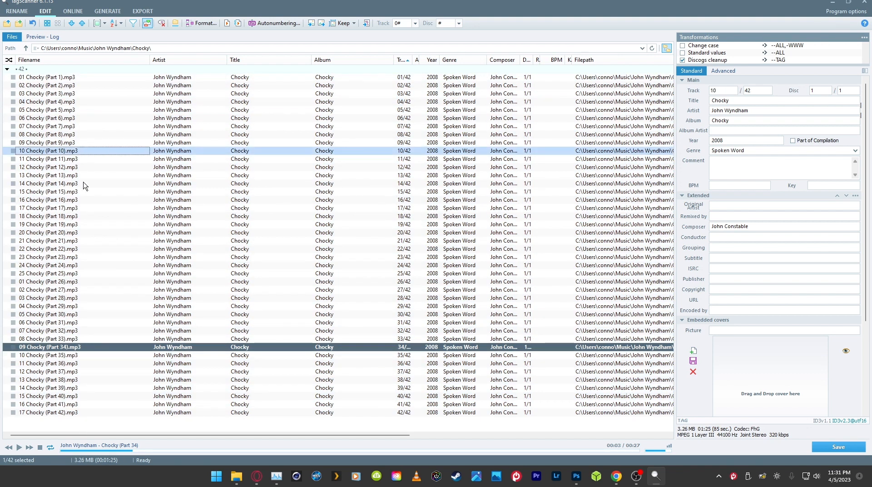
{"action": "left_click", "coordinate": [114, 322]}
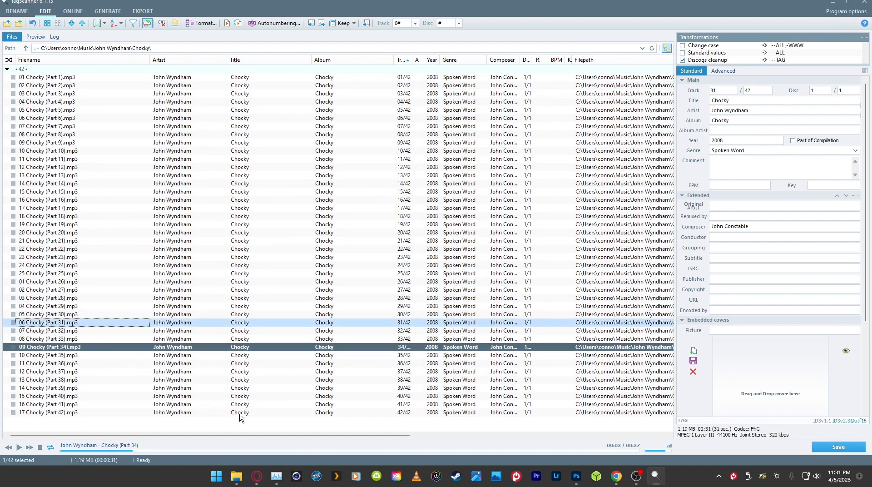
{"action": "scroll", "coordinate": [241, 436], "scroll_direction": "right", "scroll_amount": 2}
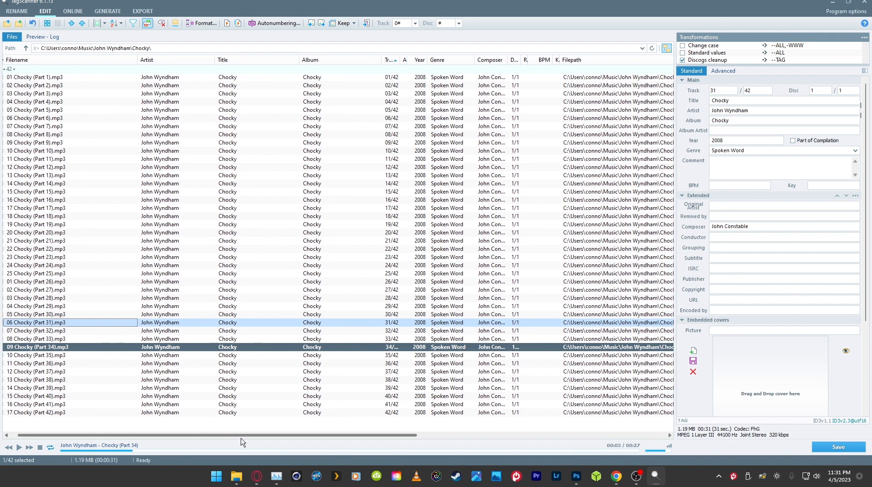
{"action": "left_click_drag", "start_coordinate": [241, 441], "coordinate": [321, 448]}
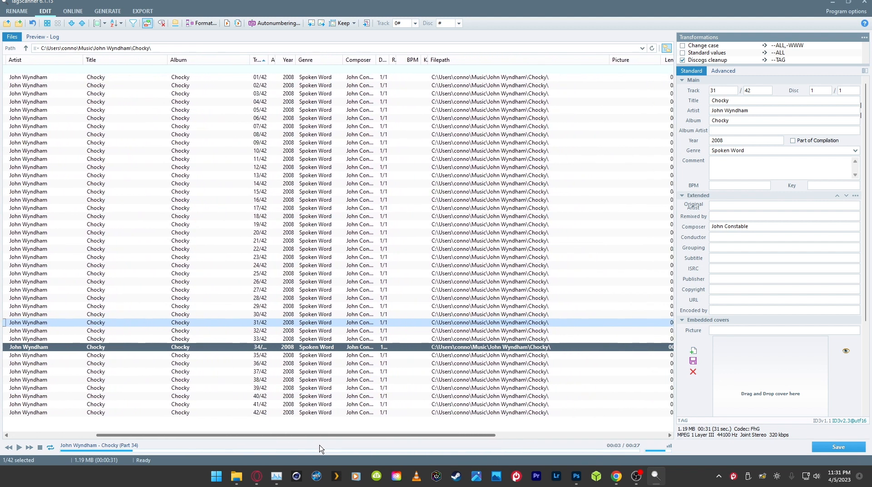
{"action": "scroll", "coordinate": [792, 369], "scroll_direction": "down", "scroll_amount": 7}
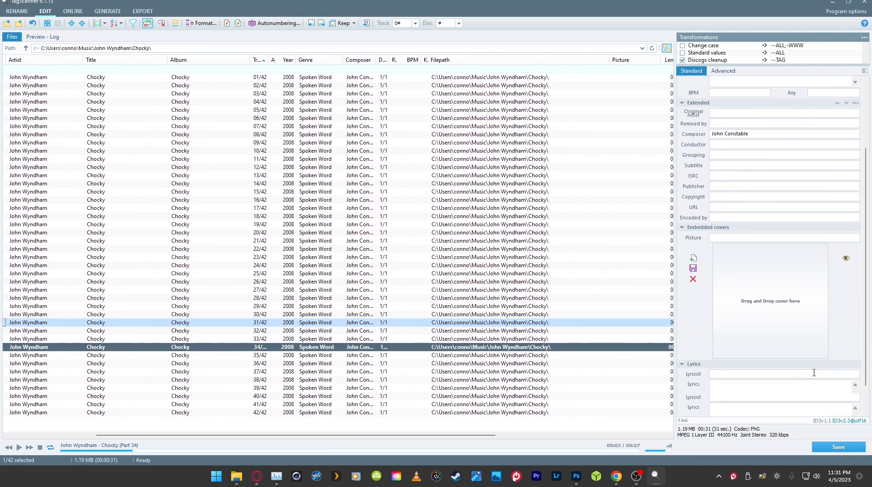
{"action": "scroll", "coordinate": [815, 370], "scroll_direction": "up", "scroll_amount": 6}
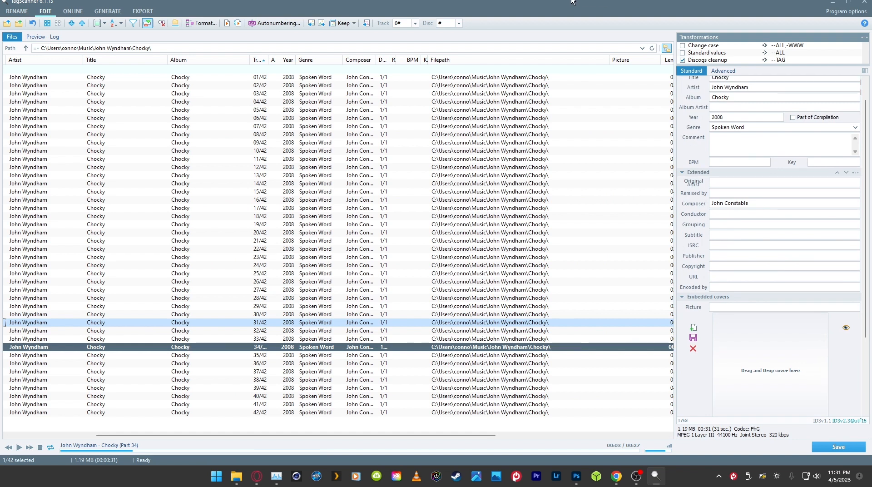
Step: Show the Downloads folder in File Explorer and place its window beside TagScanner
{"action": "double_click", "coordinate": [573, 3]}
{"action": "left_click_drag", "start_coordinate": [584, 21], "coordinate": [575, 18]}
{"action": "left_click", "coordinate": [332, 226]}
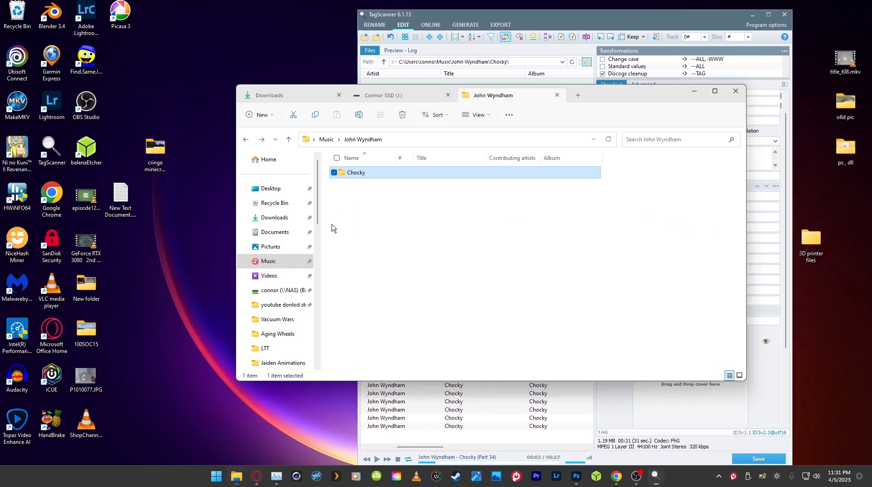
{"action": "left_click", "coordinate": [261, 93]}
{"action": "left_click_drag", "start_coordinate": [621, 97], "coordinate": [342, 104]}
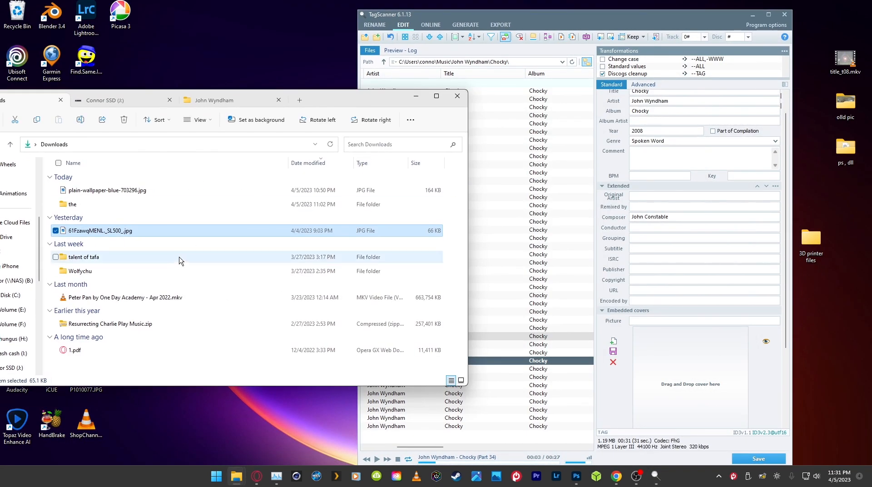
Step: Embed 61FzawqMENL._SL500_.jpg as the cover of track 31 and save its tags
{"action": "left_click_drag", "start_coordinate": [171, 232], "coordinate": [681, 370]}
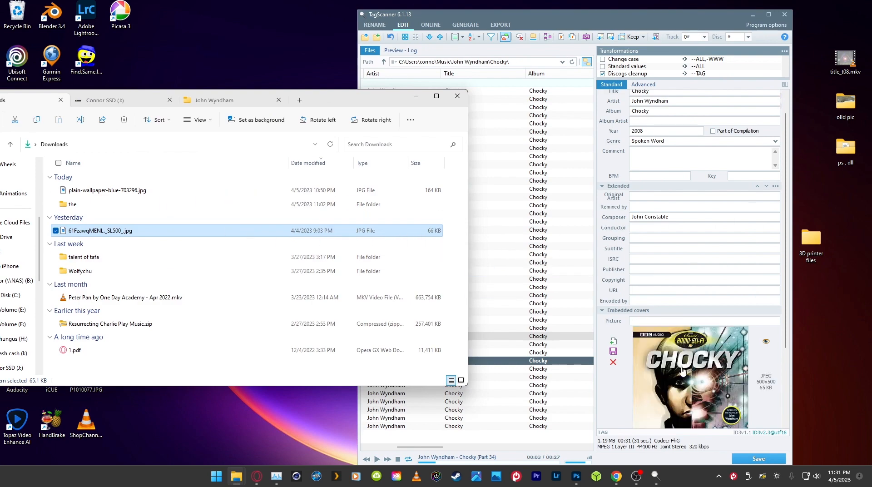
{"action": "left_click", "coordinate": [767, 15]}
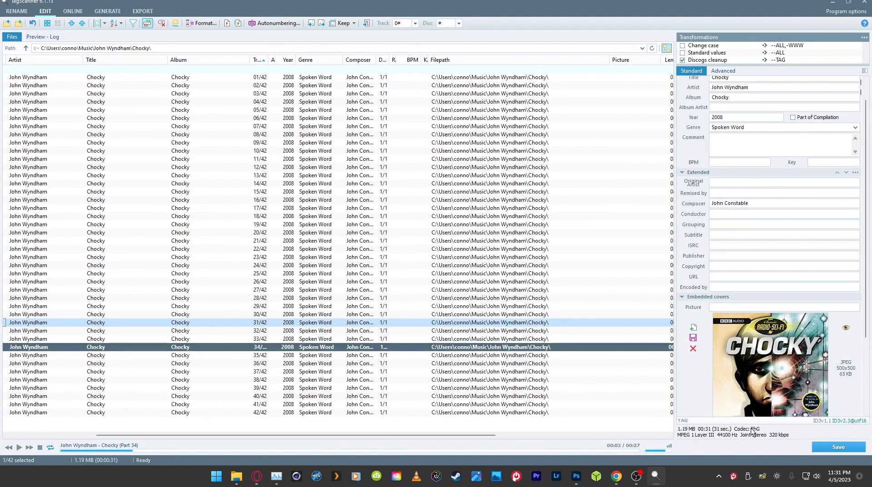
{"action": "scroll", "coordinate": [840, 318], "scroll_direction": "down", "scroll_amount": 1}
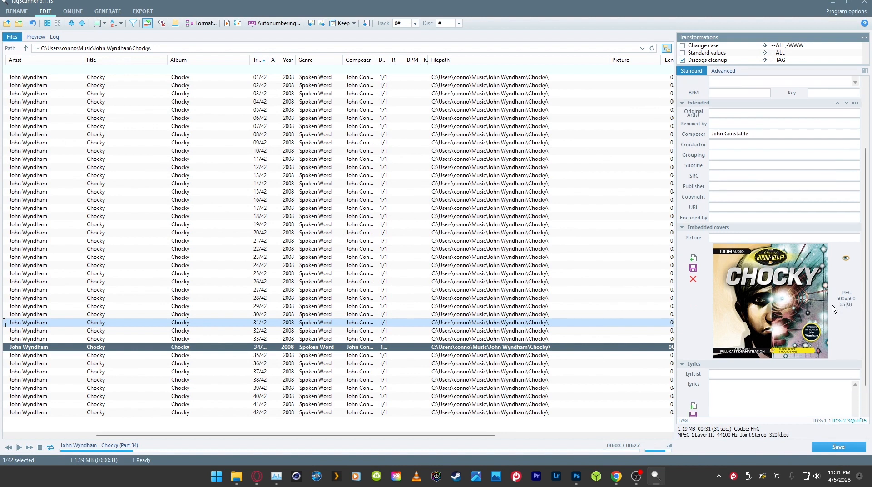
{"action": "left_click", "coordinate": [836, 448]}
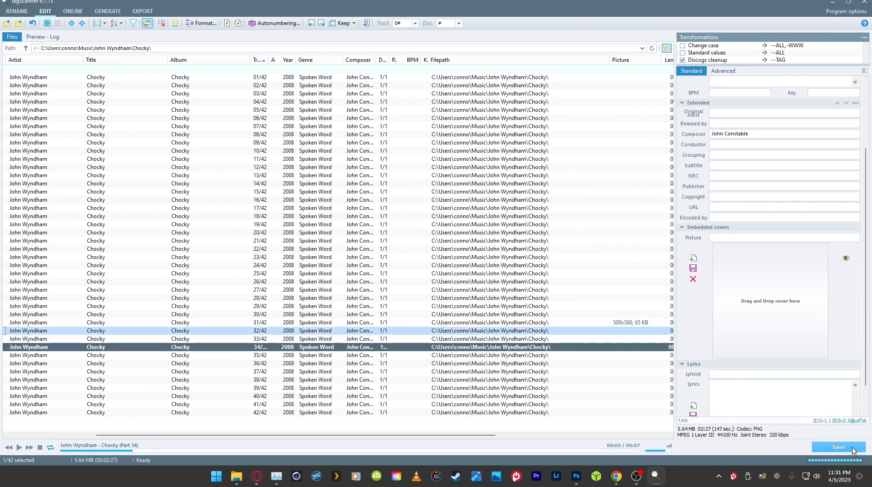
Step: Embed 61FzawqMENL._SL500_.jpg from Downloads as the cover of all Chocky tracks and save the tags
{"action": "left_click_drag", "start_coordinate": [69, 78], "coordinate": [338, 465]}
{"action": "mouse_move", "coordinate": [230, 480]}
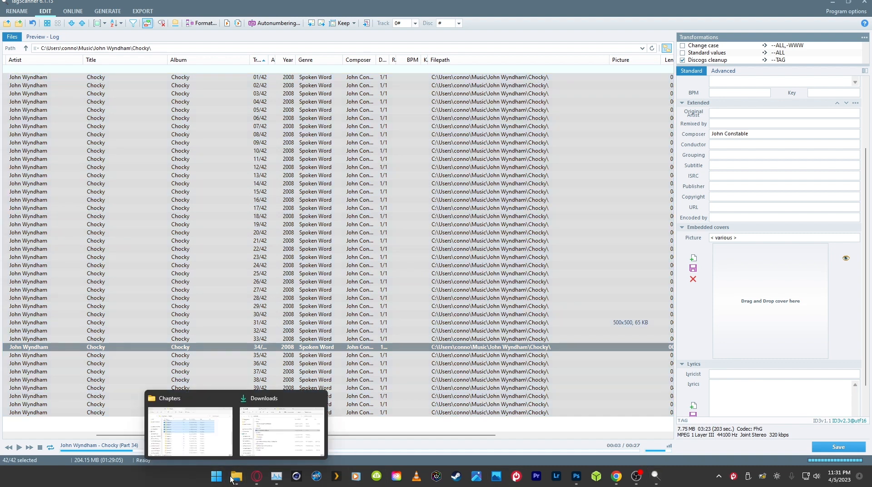
{"action": "left_click", "coordinate": [273, 433]}
{"action": "left_click_drag", "start_coordinate": [233, 232], "coordinate": [756, 313]}
{"action": "left_click", "coordinate": [835, 445]}
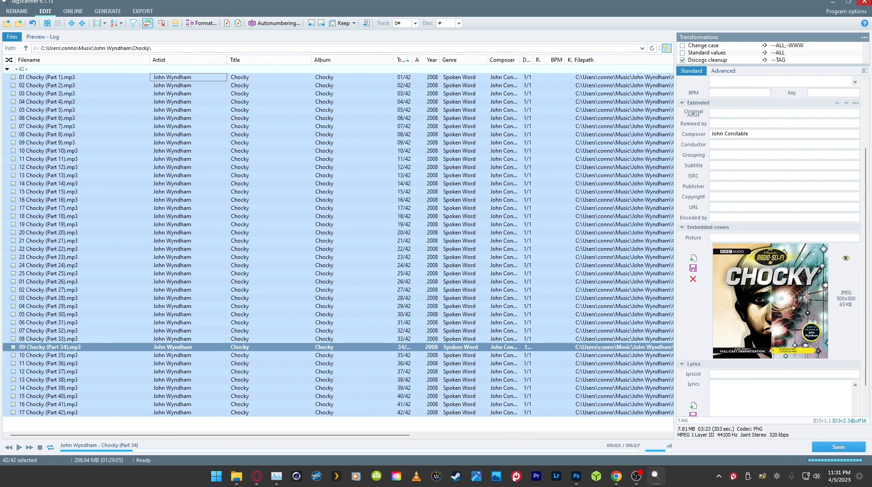
Step: Close TagScanner and open the Chocky folder inside Music > John Wyndham in File Explorer
{"action": "left_click", "coordinate": [864, 2]}
{"action": "left_click", "coordinate": [415, 96]}
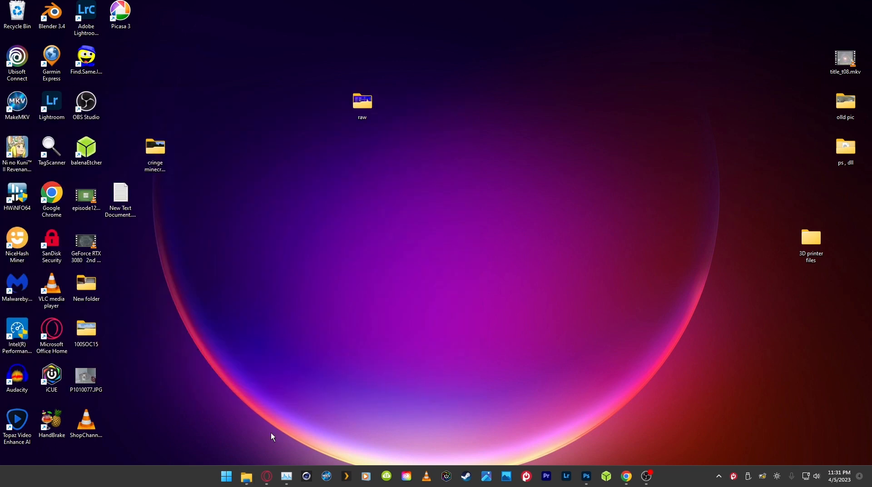
{"action": "mouse_move", "coordinate": [246, 475]}
{"action": "left_click", "coordinate": [273, 446]}
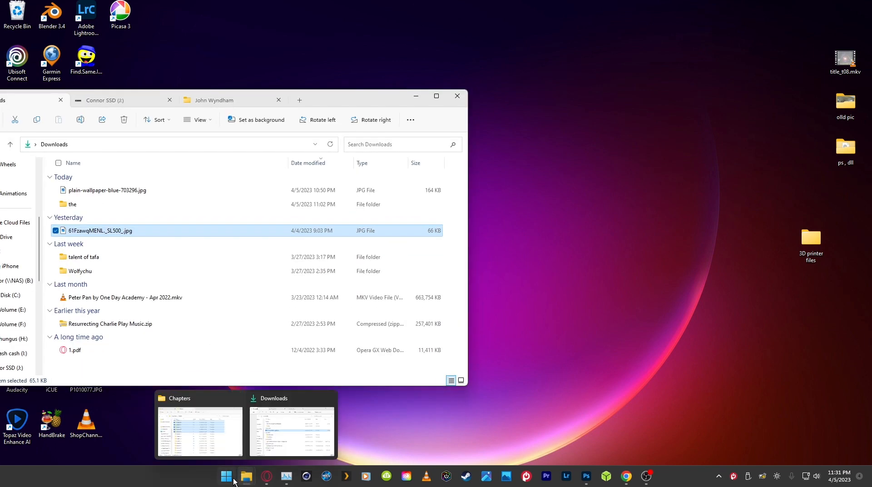
{"action": "left_click", "coordinate": [200, 431]}
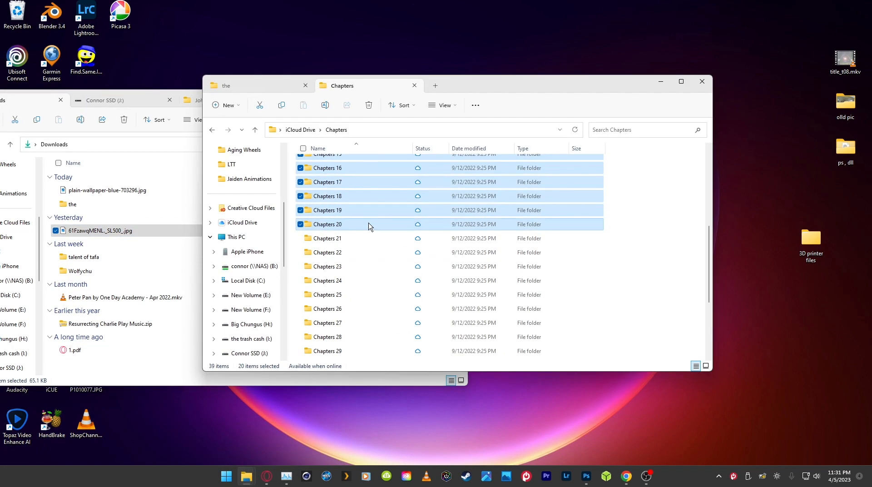
{"action": "double_click", "coordinate": [370, 226]}
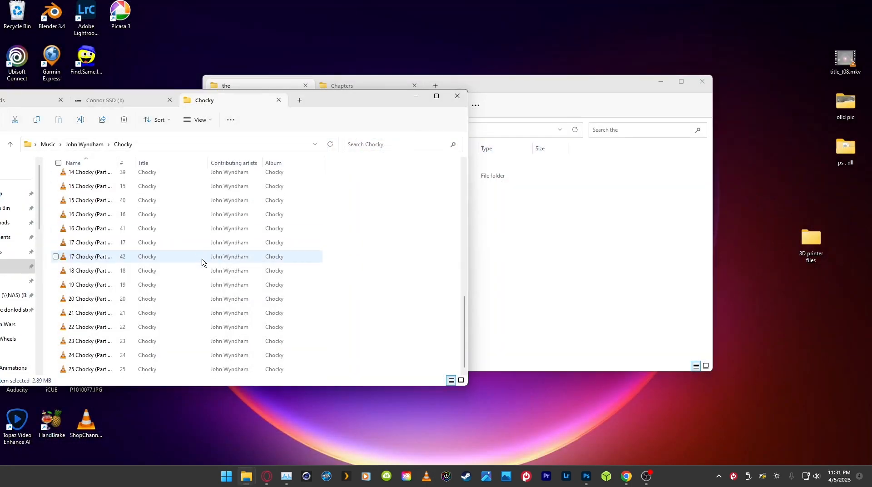
Step: Open tracks 42 and 21 to check them, and sort the Chocky folder by track number
{"action": "double_click", "coordinate": [200, 258]}
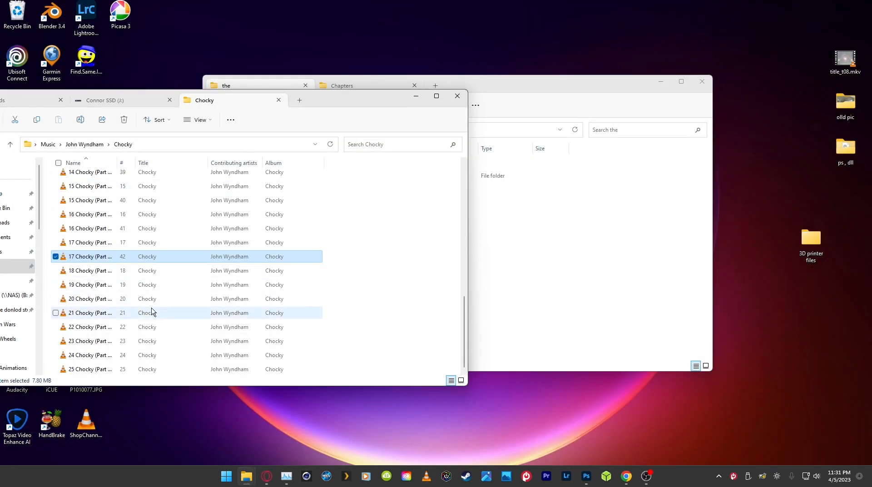
{"action": "double_click", "coordinate": [202, 312]}
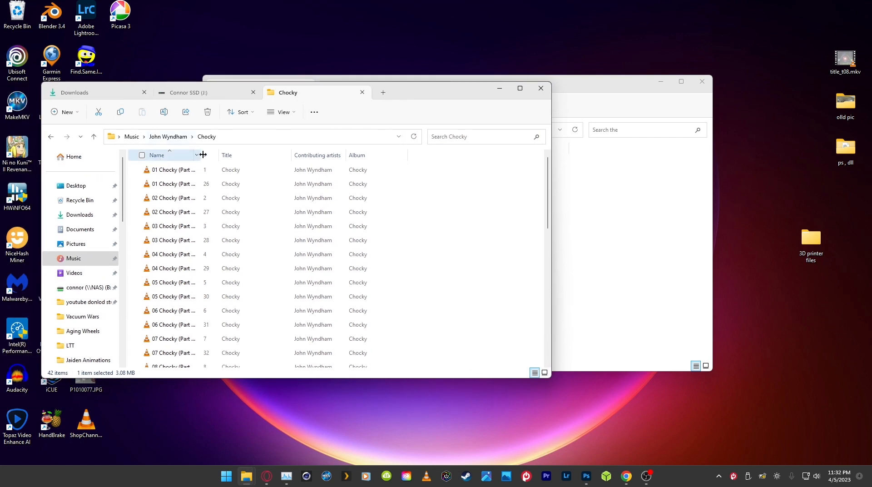
{"action": "left_click", "coordinate": [206, 155]}
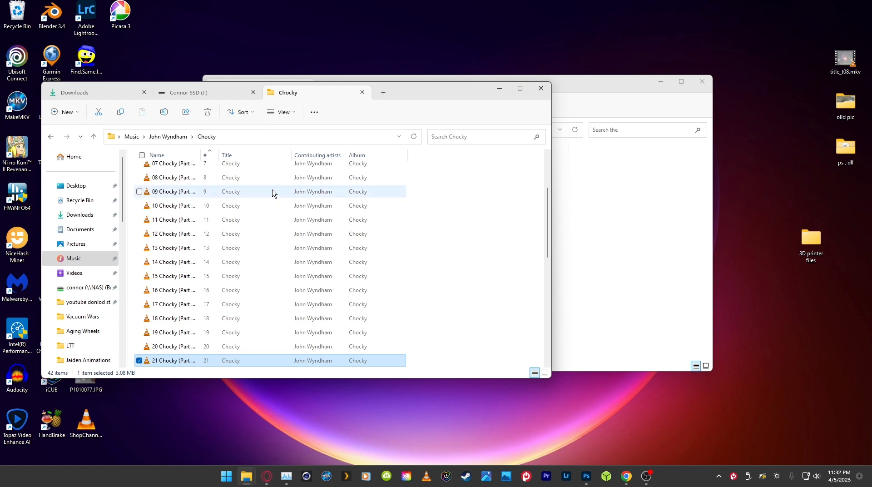
Step: Go up to the John Wyndham folder in Music and copy its Chocky folder
{"action": "key", "text": "alt+Up"}
{"action": "right_click", "coordinate": [222, 171]}
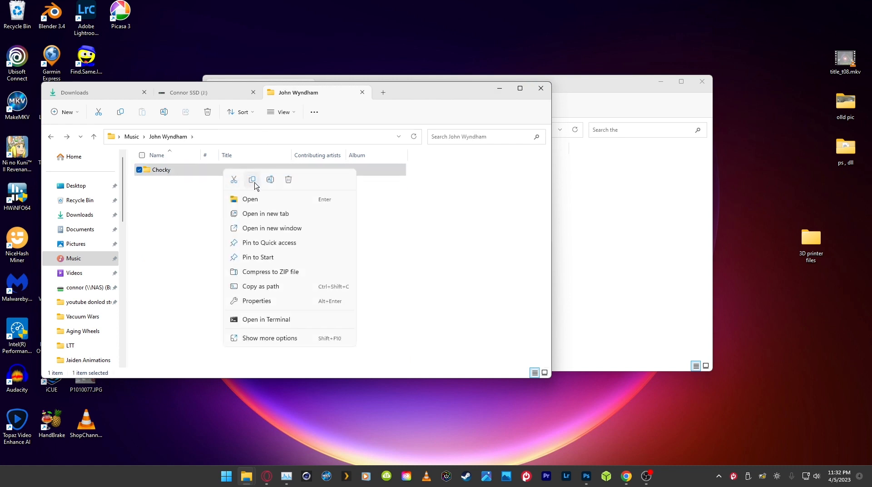
{"action": "left_click", "coordinate": [252, 180]}
Step: Paste the Chocky folder into plex > Audio book on the Big Chungus (H:) drive, using a new tab of the other File Explorer window
{"action": "left_click", "coordinate": [610, 221]}
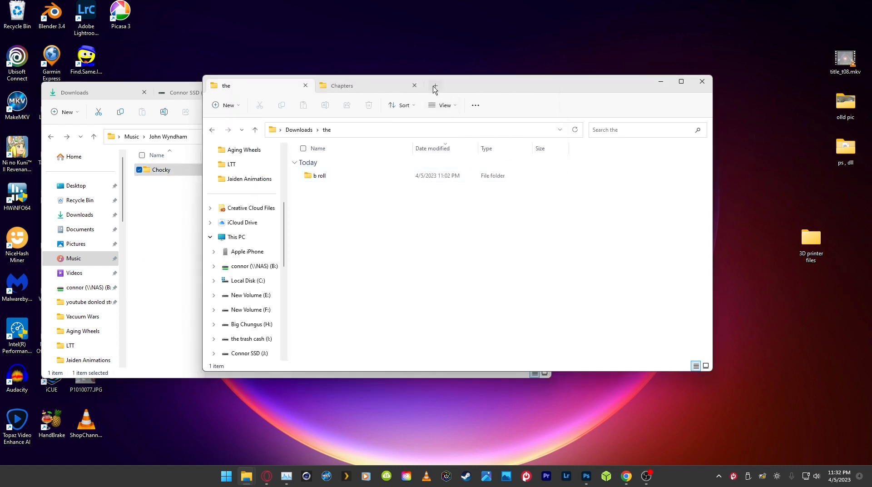
{"action": "left_click", "coordinate": [429, 86]}
{"action": "scroll", "coordinate": [248, 267], "scroll_direction": "up", "scroll_amount": 3}
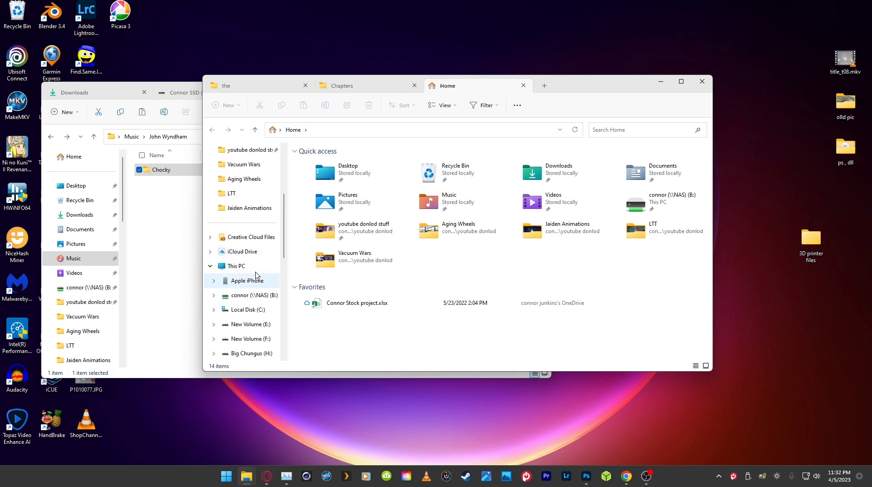
{"action": "left_click", "coordinate": [236, 266]}
{"action": "double_click", "coordinate": [586, 196]}
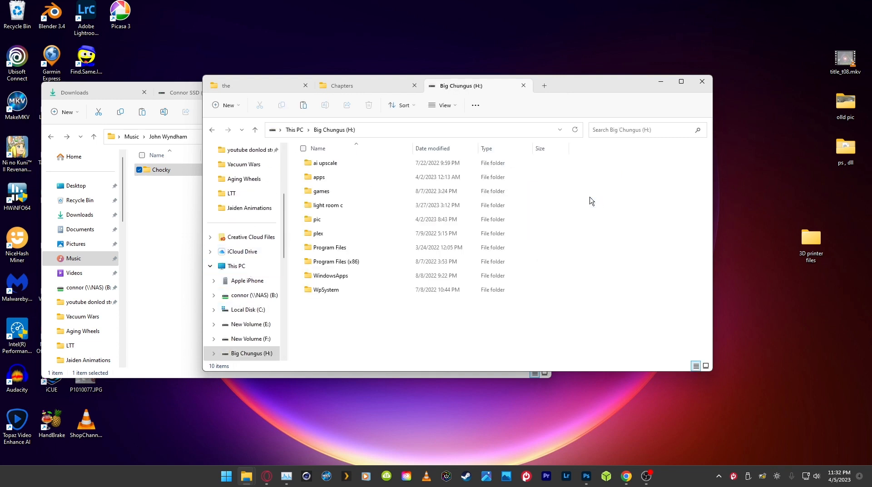
{"action": "double_click", "coordinate": [341, 234]}
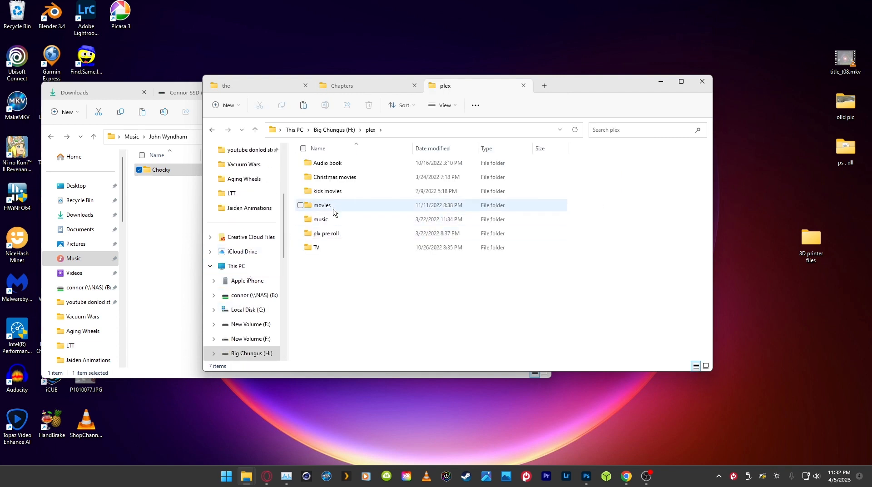
{"action": "double_click", "coordinate": [350, 166]}
{"action": "scroll", "coordinate": [591, 280], "scroll_direction": "down", "scroll_amount": 1}
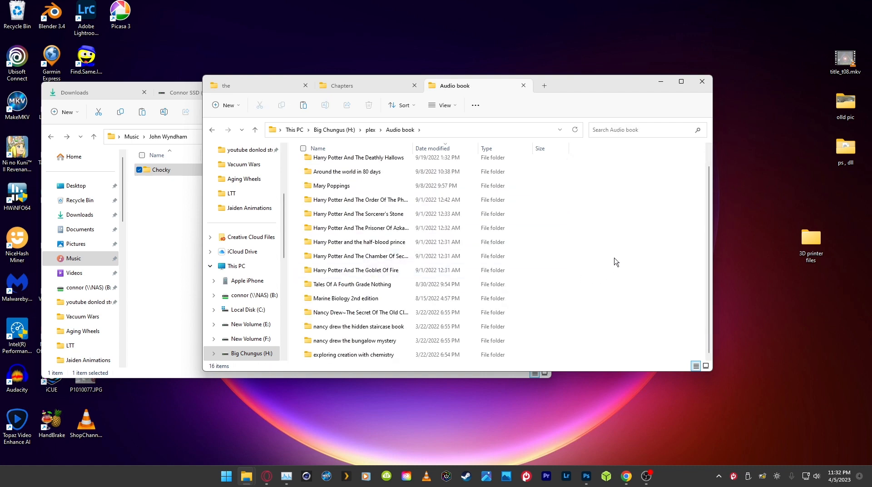
{"action": "right_click", "coordinate": [616, 260]}
{"action": "left_click", "coordinate": [627, 270]}
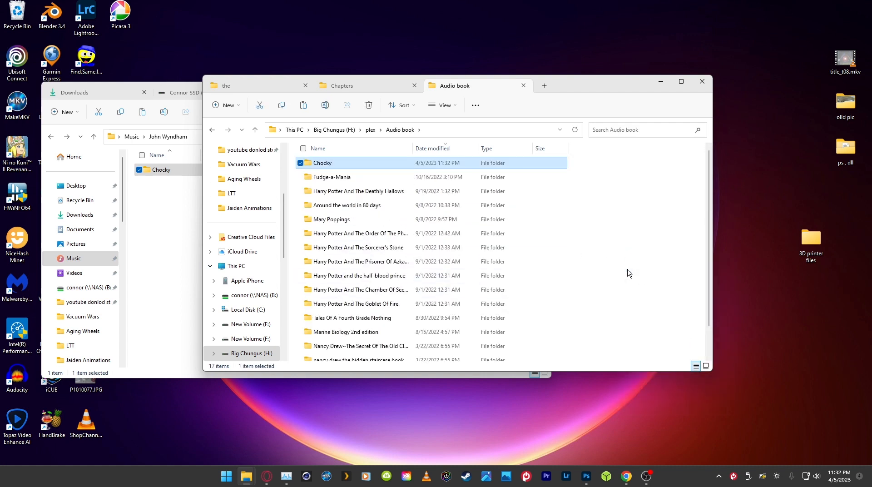
{"action": "left_click", "coordinate": [626, 274]}
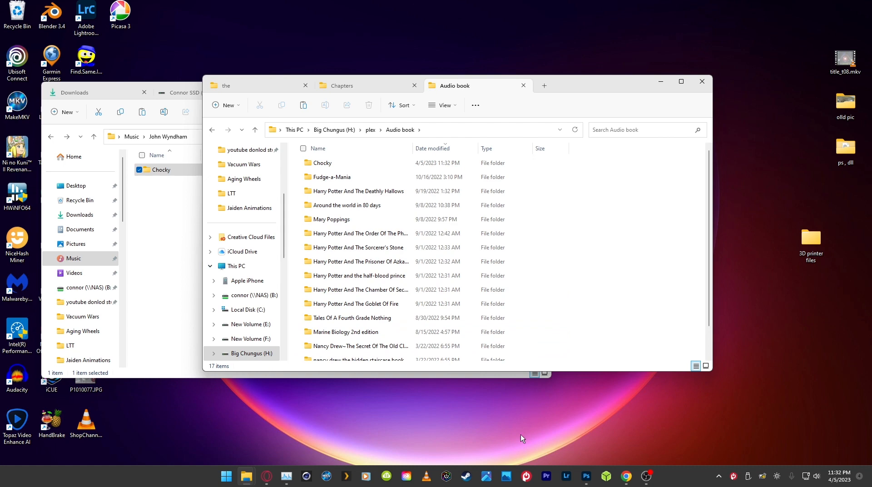
Step: Switch to Plex and scan the library files of the AUEIOBOOK library
{"action": "left_click", "coordinate": [346, 478]}
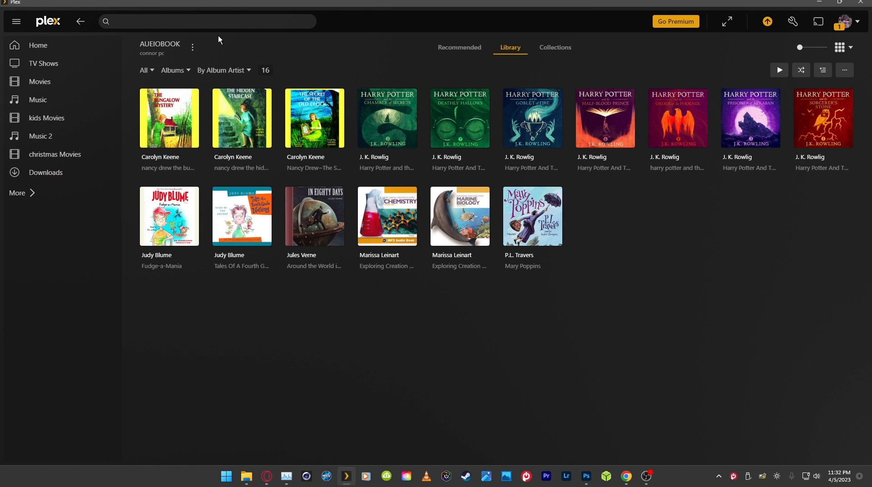
{"action": "left_click", "coordinate": [194, 48]}
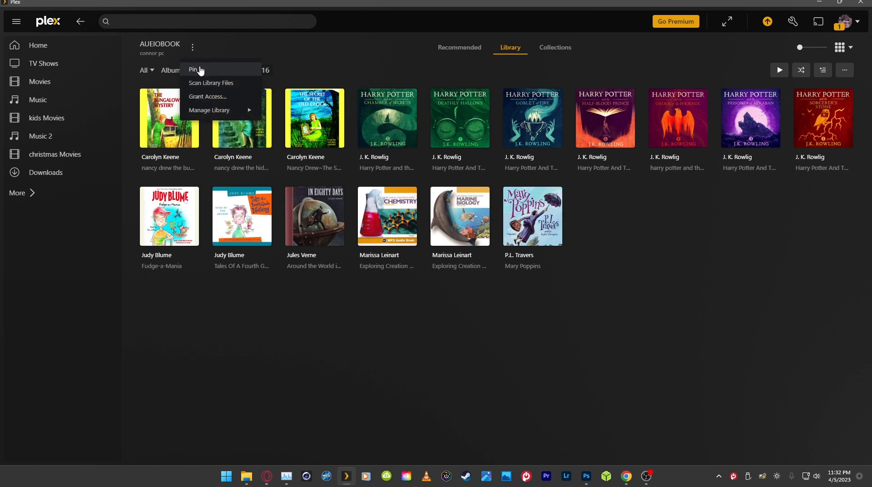
{"action": "left_click", "coordinate": [214, 84]}
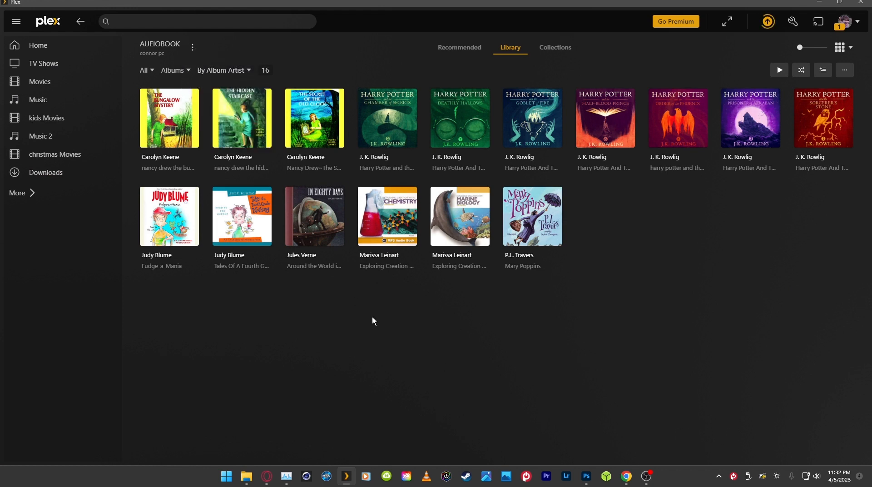
Step: Open the Chocky album to check its author, title, cover and full track list, and return to the library
{"action": "left_click", "coordinate": [164, 235]}
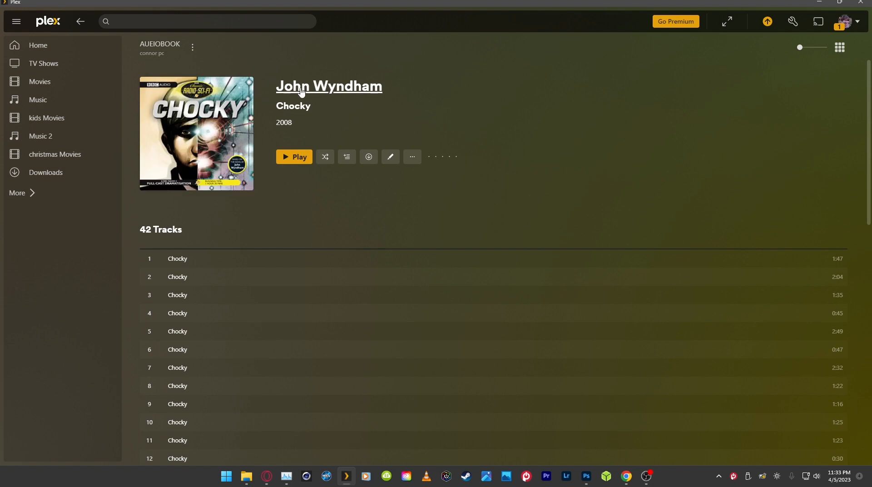
{"action": "left_click_drag", "start_coordinate": [307, 107], "coordinate": [278, 109]}
{"action": "scroll", "coordinate": [238, 211], "scroll_direction": "down", "scroll_amount": 5}
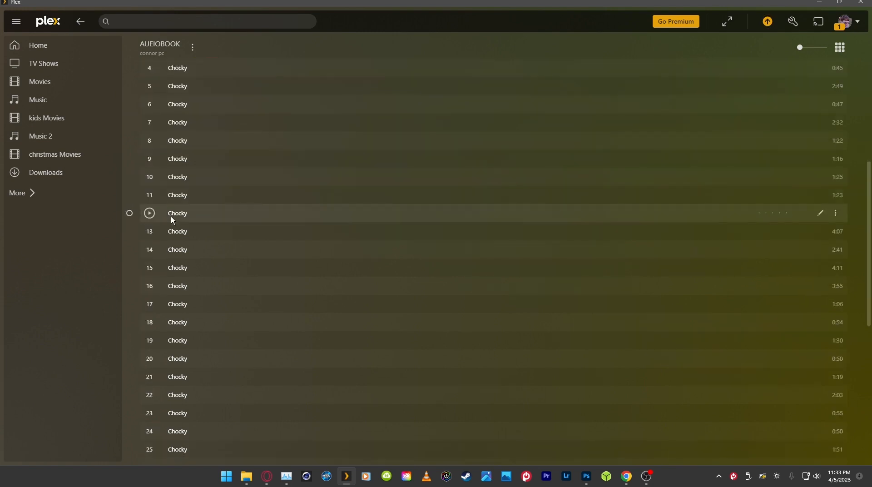
{"action": "scroll", "coordinate": [195, 350], "scroll_direction": "down", "scroll_amount": 7}
{"action": "scroll", "coordinate": [202, 428], "scroll_direction": "up", "scroll_amount": 12}
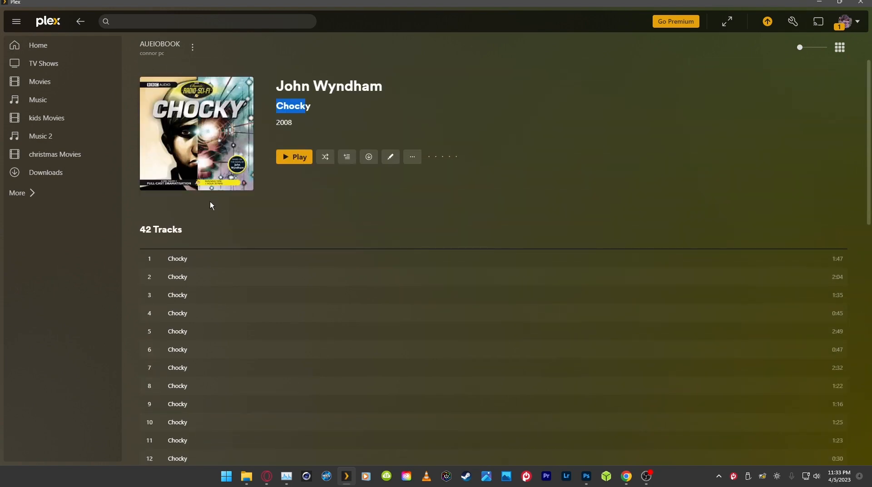
{"action": "scroll", "coordinate": [210, 202], "scroll_direction": "down", "scroll_amount": 7}
{"action": "scroll", "coordinate": [227, 298], "scroll_direction": "up", "scroll_amount": 8}
{"action": "left_click", "coordinate": [80, 21]}
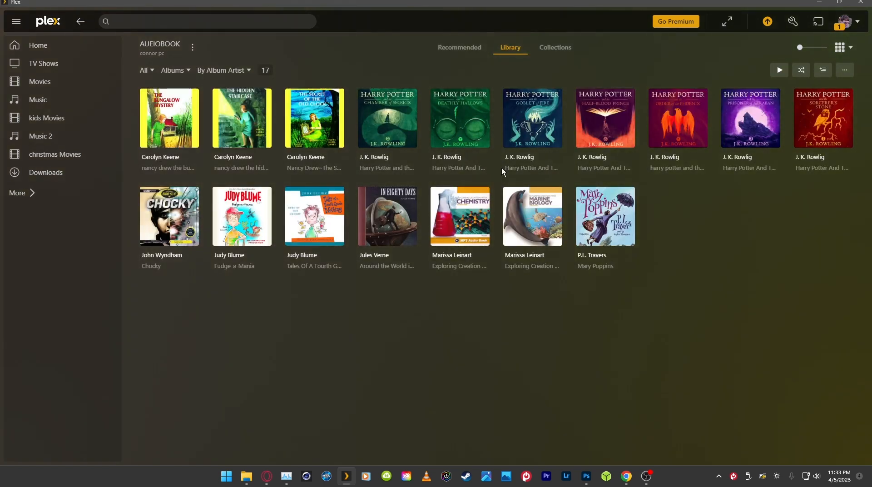
Step: Open the Harry Potter And The Sorcerer's Stone album, look through its chapter list and return to the library
{"action": "left_click", "coordinate": [822, 109]}
{"action": "scroll", "coordinate": [341, 232], "scroll_direction": "down", "scroll_amount": 2}
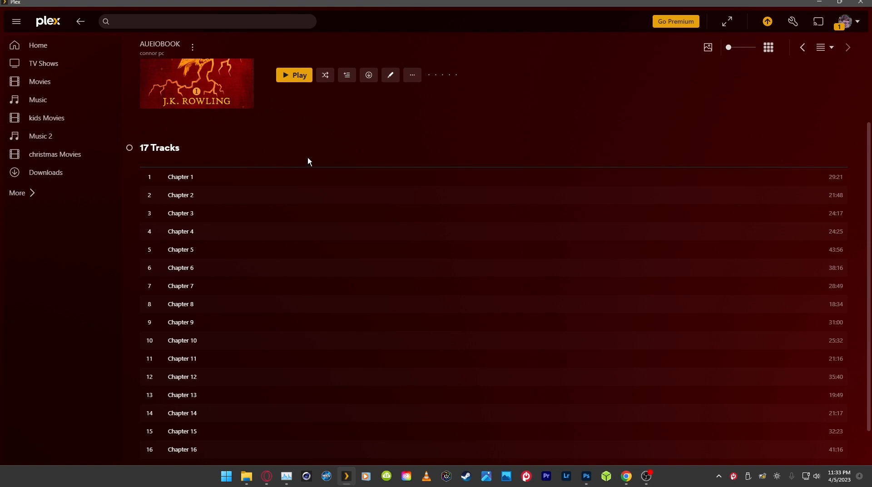
{"action": "scroll", "coordinate": [308, 159], "scroll_direction": "down", "scroll_amount": 1}
{"action": "scroll", "coordinate": [312, 170], "scroll_direction": "up", "scroll_amount": 2}
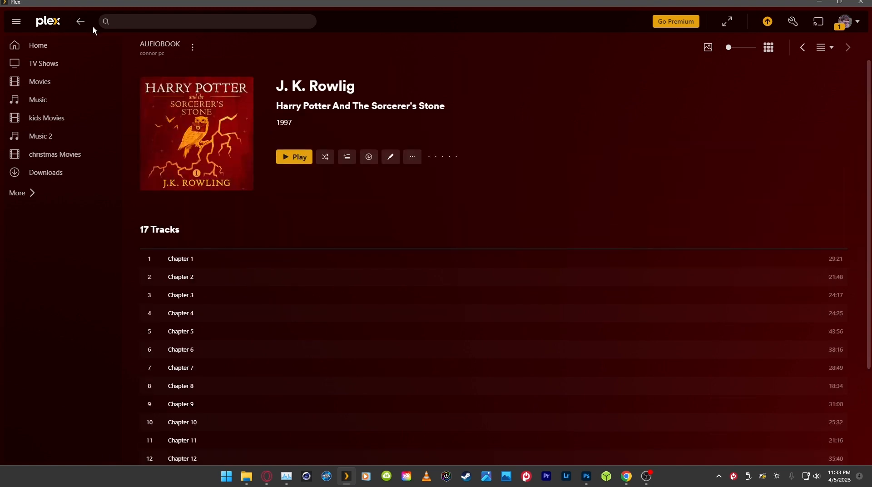
{"action": "left_click", "coordinate": [81, 23]}
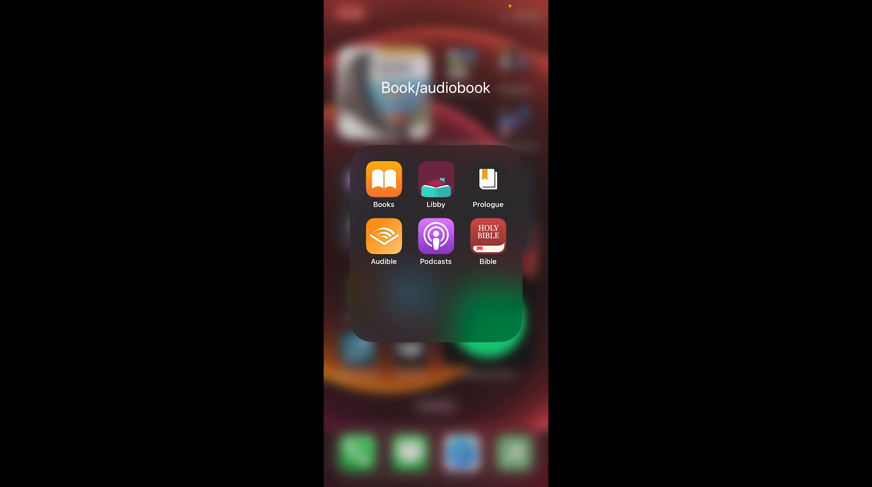
Step: Switch to Prologue on the phone and refresh the AUEIOBOOK library
{"action": "left_click", "coordinate": [488, 179]}
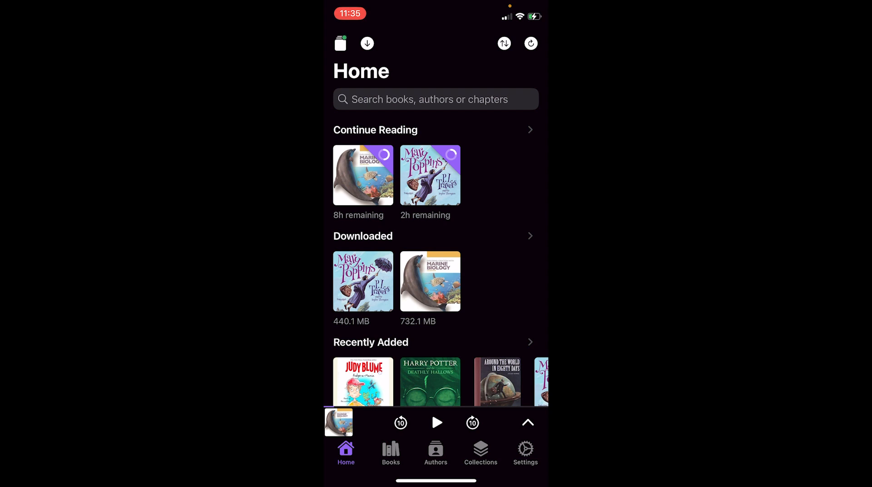
{"action": "left_click", "coordinate": [340, 43]}
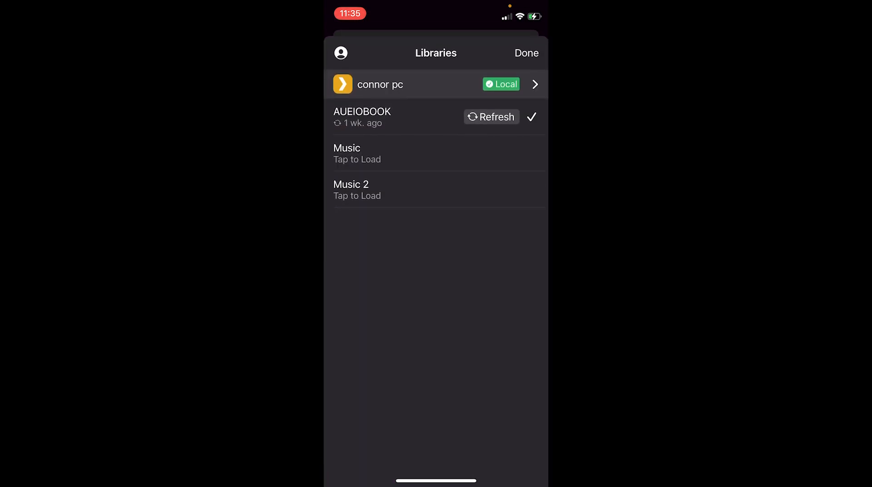
{"action": "left_click", "coordinate": [399, 117]}
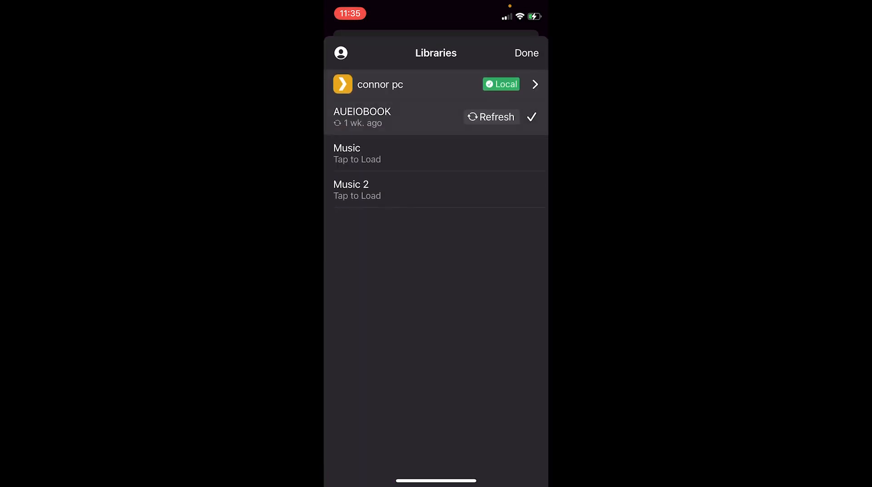
{"action": "left_click", "coordinate": [491, 116]}
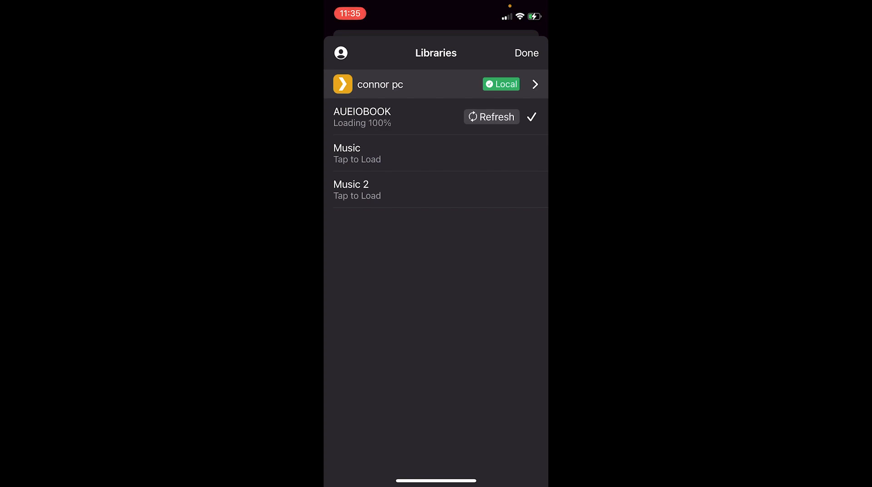
{"action": "left_click", "coordinate": [527, 52]}
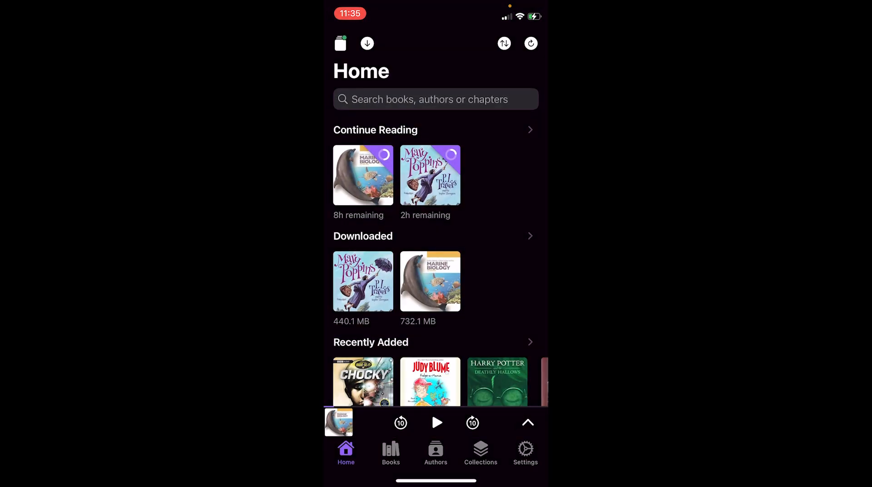
Step: Open Chocky from the book list and review its narrator, file details and chapter list
{"action": "left_click", "coordinate": [391, 452]}
{"action": "scroll", "coordinate": [436, 250], "scroll_direction": "down", "scroll_amount": 3}
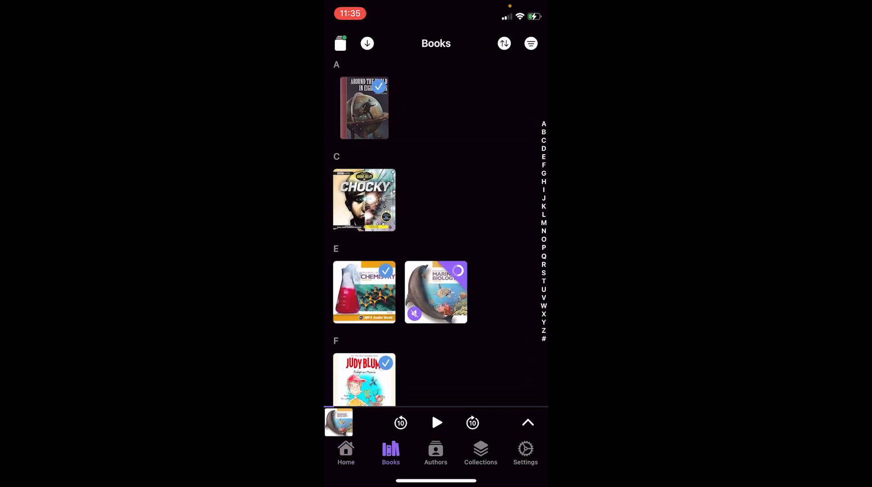
{"action": "left_click", "coordinate": [364, 195]}
{"action": "scroll", "coordinate": [436, 227], "scroll_direction": "down", "scroll_amount": 2}
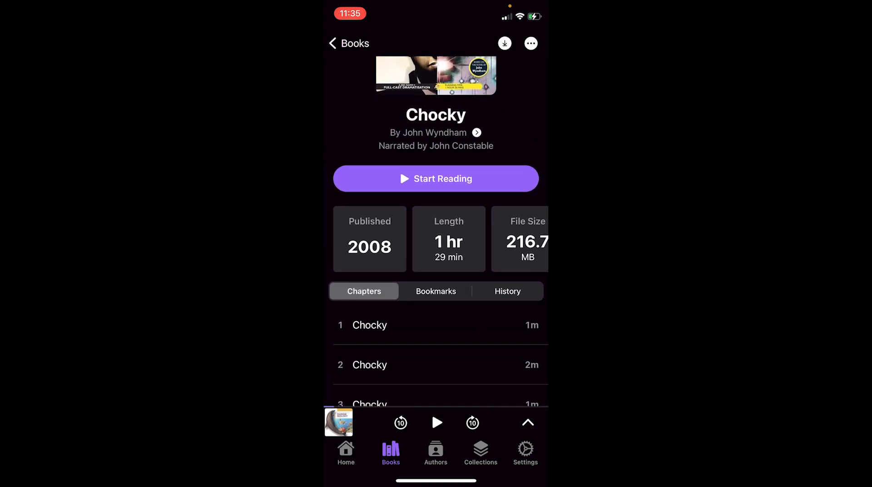
{"action": "scroll", "coordinate": [436, 238], "scroll_direction": "right", "scroll_amount": 4}
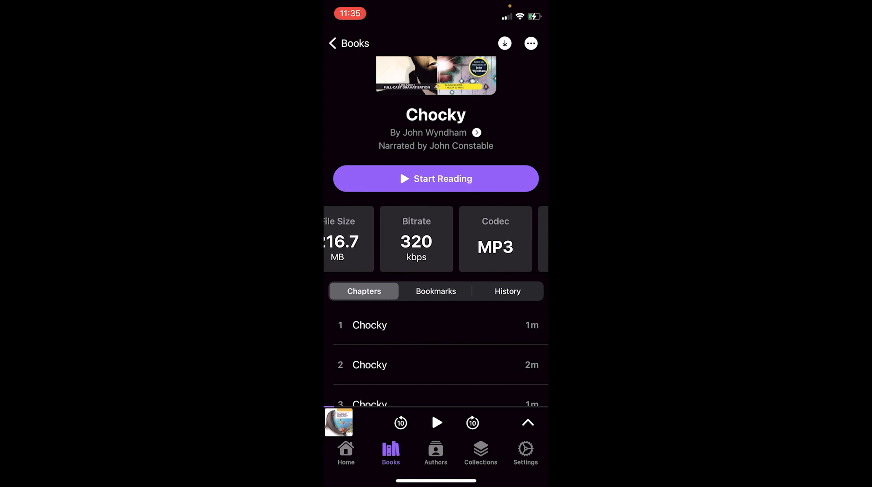
{"action": "scroll", "coordinate": [436, 238], "scroll_direction": "right", "scroll_amount": 2}
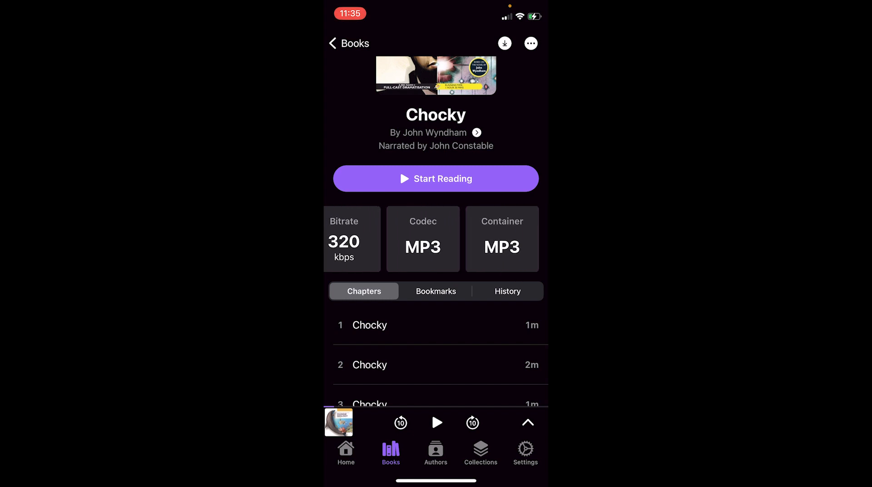
{"action": "scroll", "coordinate": [435, 236], "scroll_direction": "down", "scroll_amount": 4}
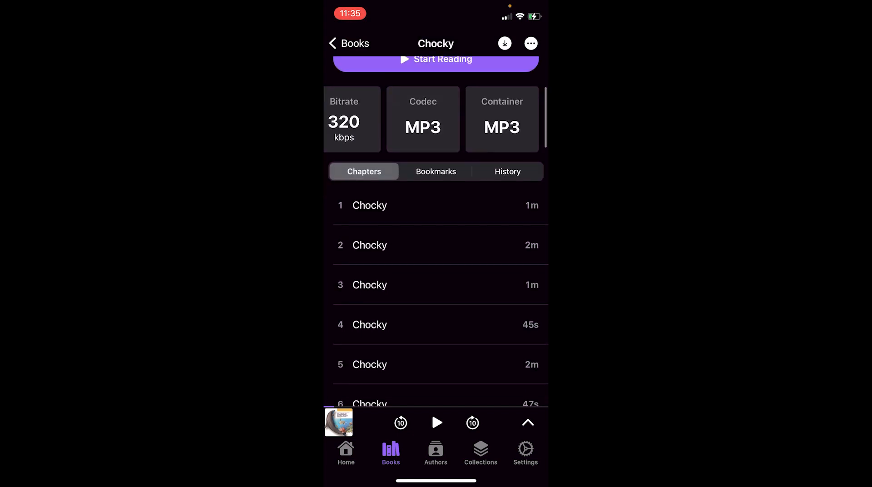
{"action": "scroll", "coordinate": [440, 227], "scroll_direction": "down", "scroll_amount": 10}
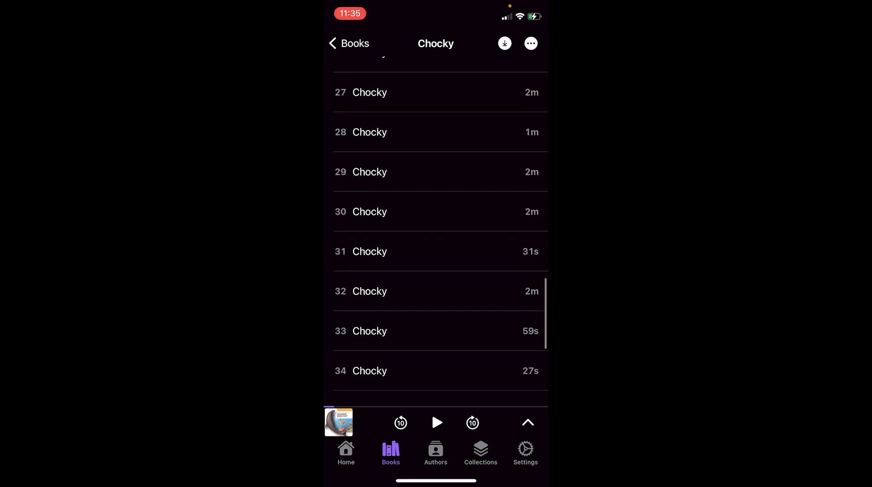
{"action": "scroll", "coordinate": [440, 227], "scroll_direction": "up", "scroll_amount": 8}
{"action": "scroll", "coordinate": [436, 236], "scroll_direction": "up", "scroll_amount": 8}
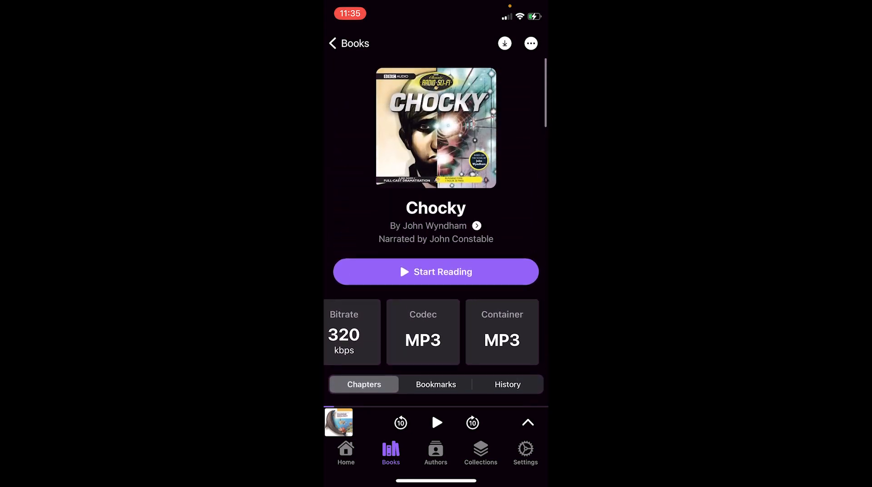
Step: Start downloading Chocky to the phone and check the progress of its tracks in the download queue
{"action": "left_click", "coordinate": [348, 43]}
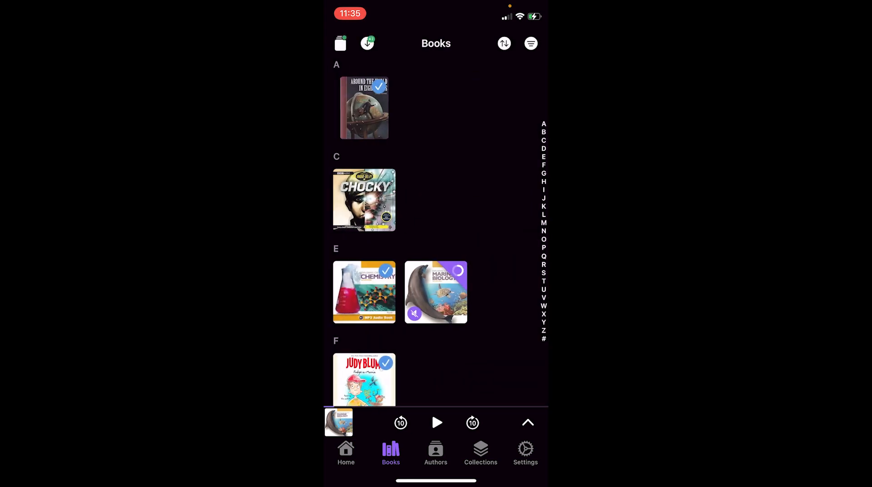
{"action": "left_click", "coordinate": [367, 43]}
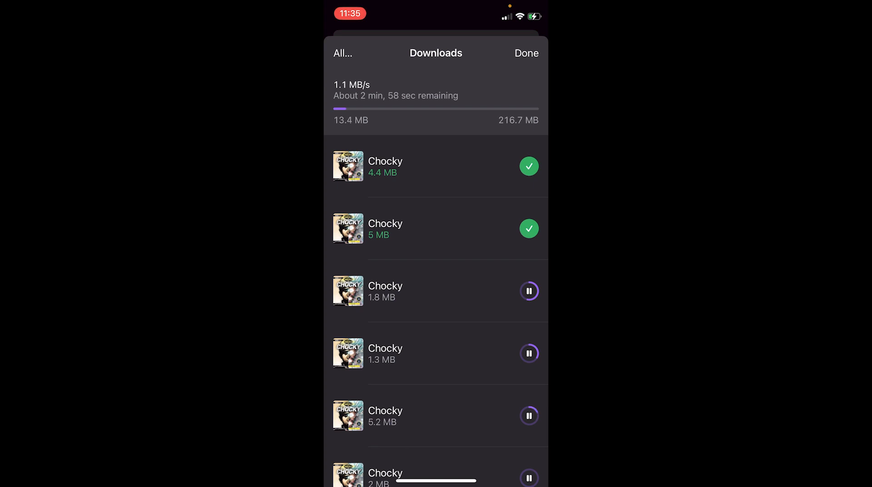
{"action": "scroll", "coordinate": [435, 312], "scroll_direction": "down", "scroll_amount": 3}
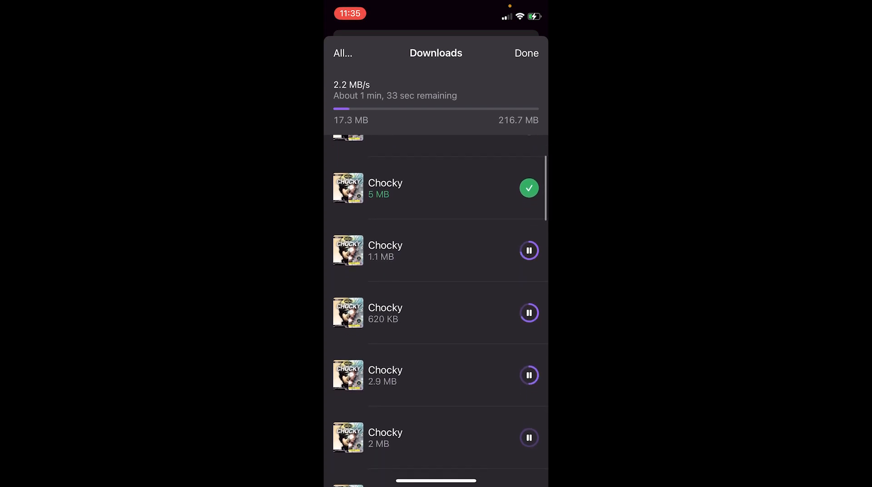
{"action": "scroll", "coordinate": [436, 312], "scroll_direction": "down", "scroll_amount": 3}
{"action": "scroll", "coordinate": [436, 311], "scroll_direction": "up", "scroll_amount": 2}
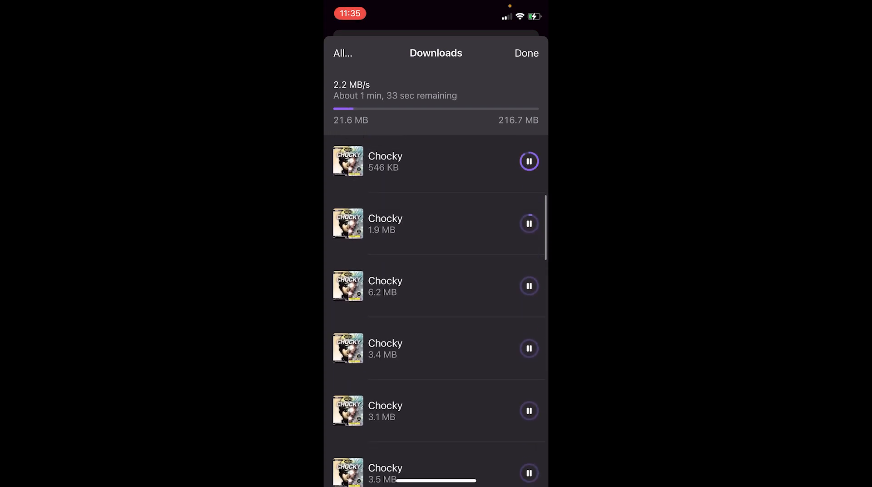
{"action": "scroll", "coordinate": [435, 312], "scroll_direction": "up", "scroll_amount": 4}
{"action": "left_click", "coordinate": [526, 53]}
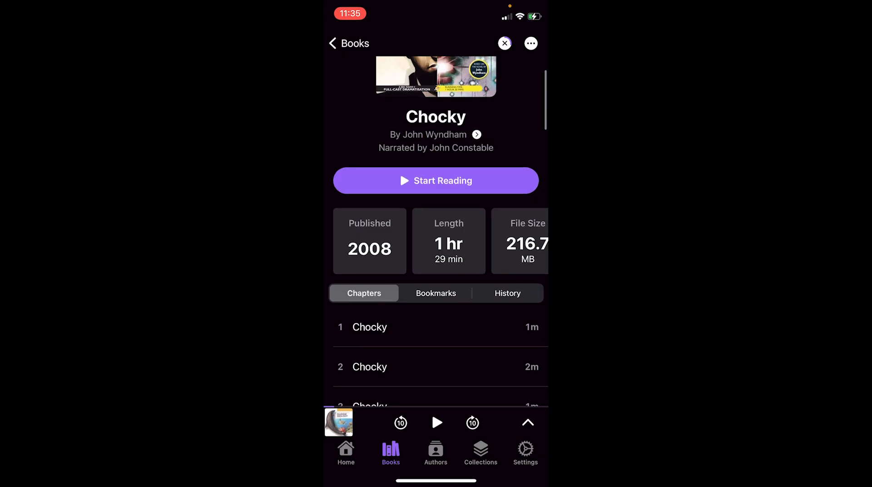
Step: View the full-screen player, check Chocky's details and chapters, and reopen Chocky from the book list
{"action": "left_click", "coordinate": [527, 422]}
{"action": "left_click", "coordinate": [436, 46]}
{"action": "scroll", "coordinate": [436, 241], "scroll_direction": "right", "scroll_amount": 5}
{"action": "scroll", "coordinate": [436, 241], "scroll_direction": "left", "scroll_amount": 5}
{"action": "scroll", "coordinate": [436, 241], "scroll_direction": "down", "scroll_amount": 20}
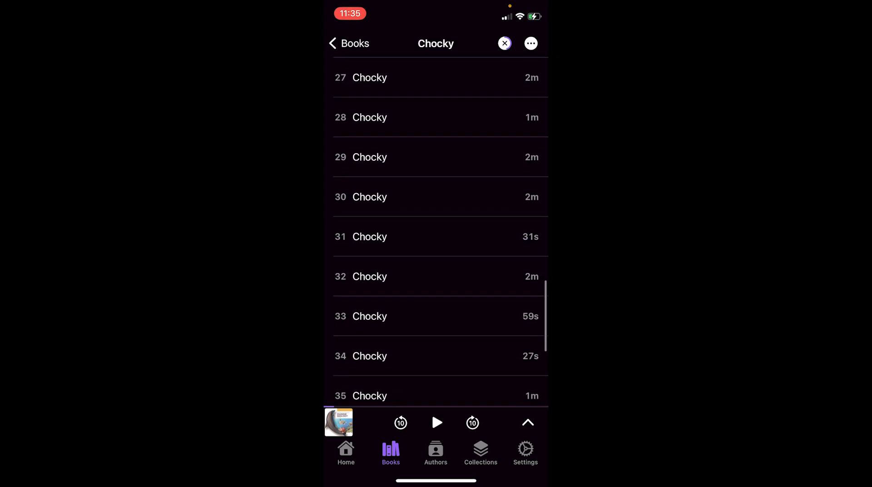
{"action": "scroll", "coordinate": [436, 240], "scroll_direction": "up", "scroll_amount": 20}
{"action": "left_click", "coordinate": [348, 44]}
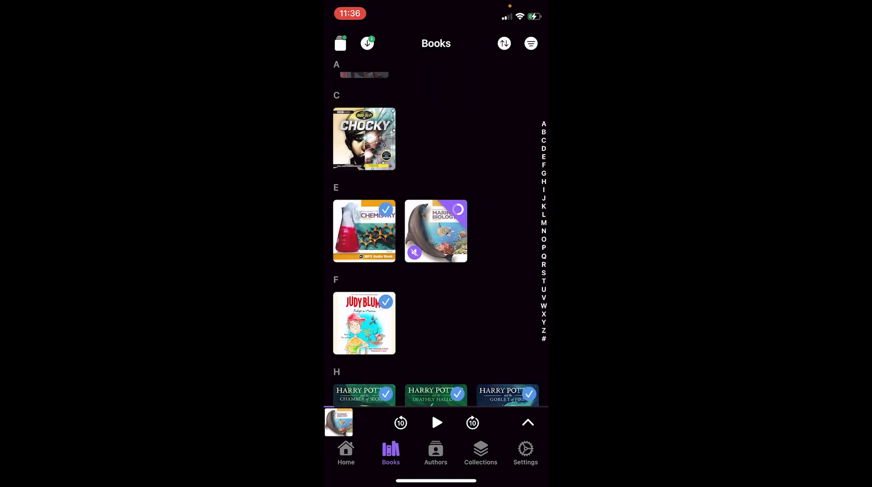
{"action": "scroll", "coordinate": [364, 227], "scroll_direction": "up", "scroll_amount": 2}
{"action": "left_click", "coordinate": [365, 181]}
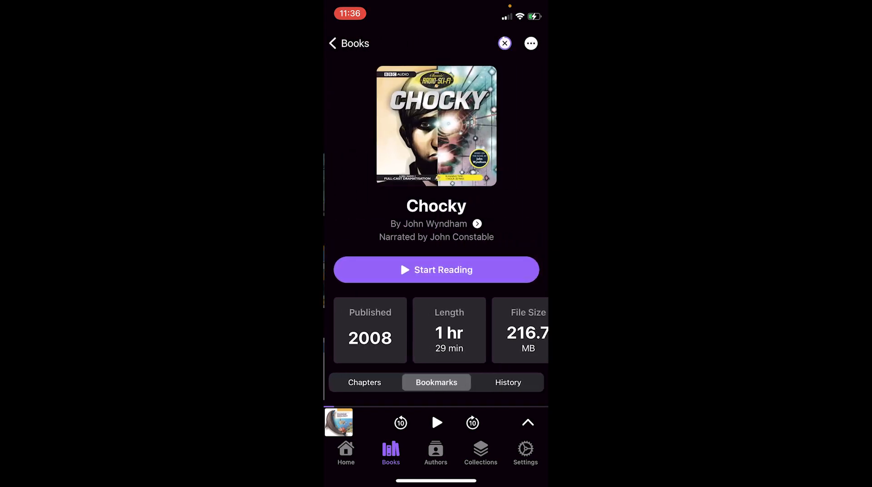